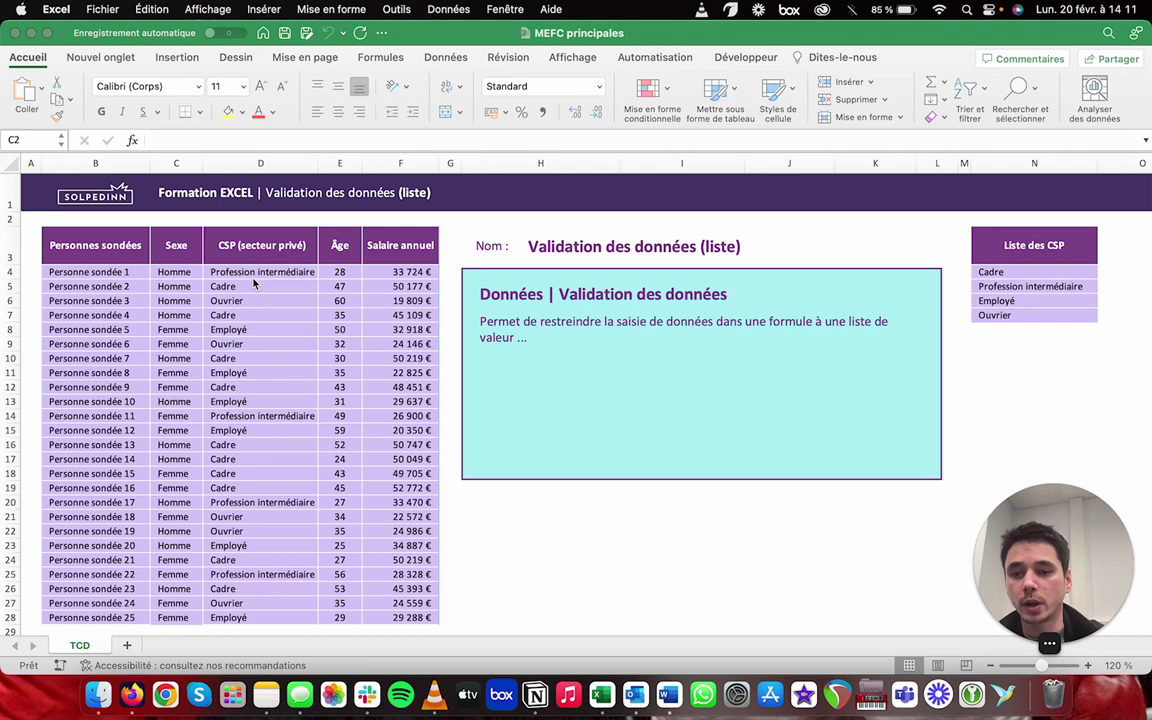
Step: After clicking through the Âge, salary and Sexe cells, select the CSP cells D4 through D28
click(231, 255)
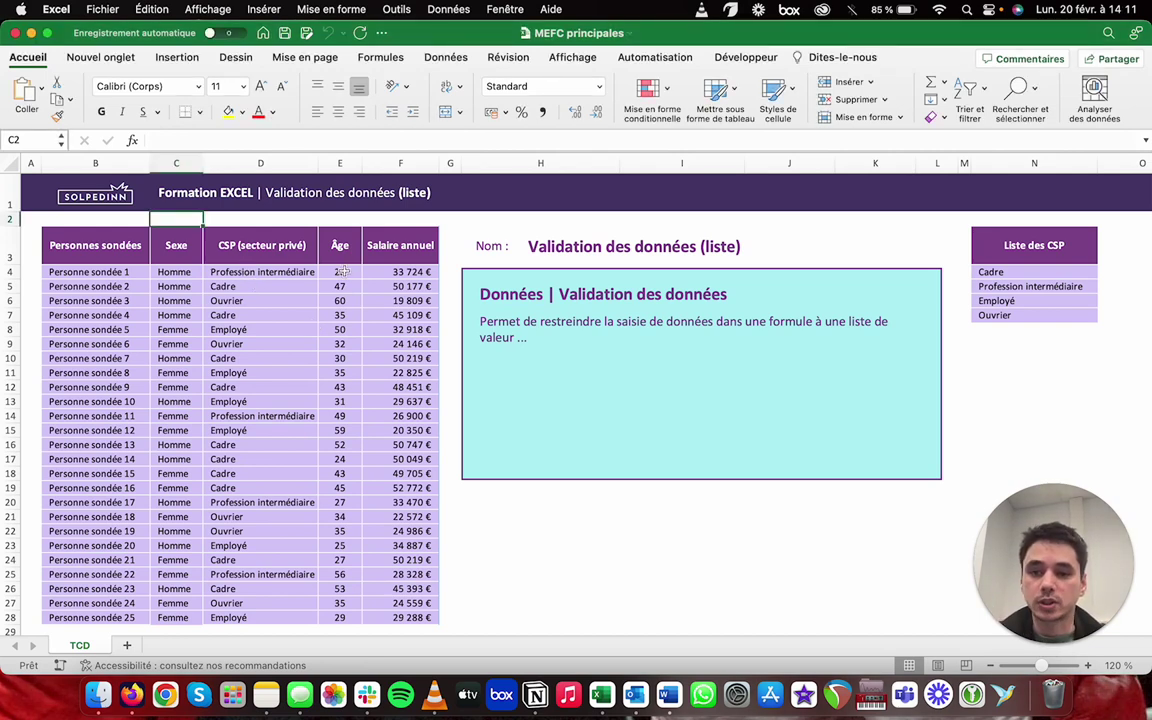
drag(340, 272, 353, 412)
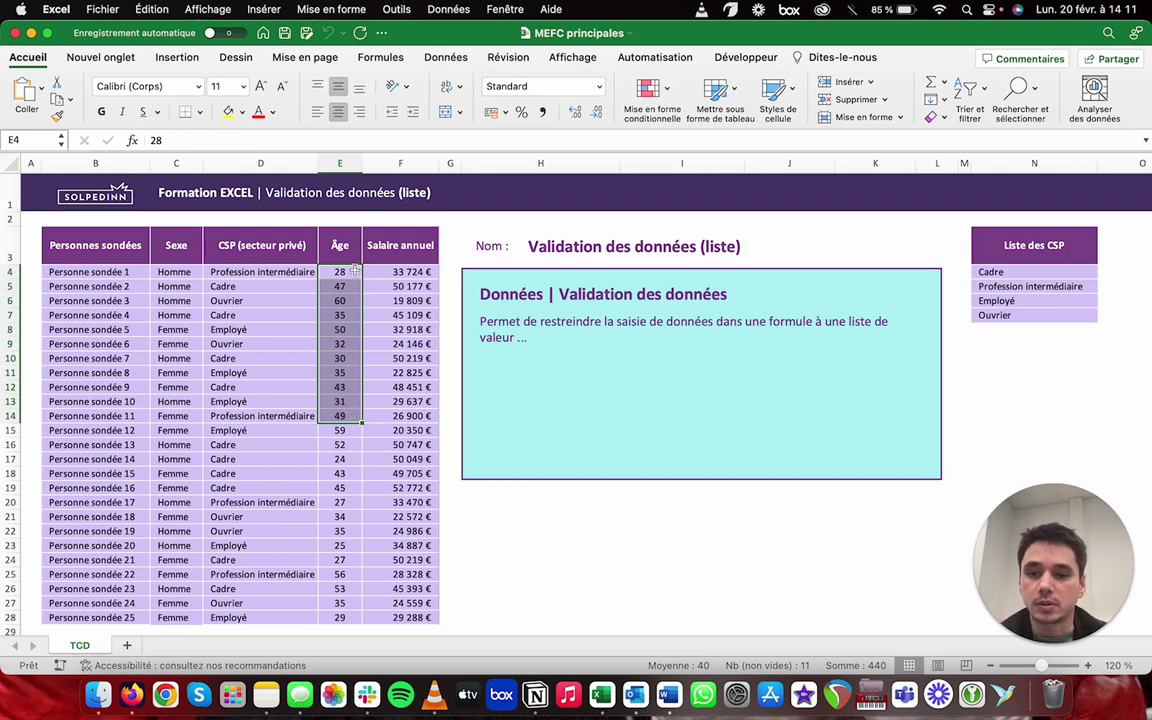
click(396, 272)
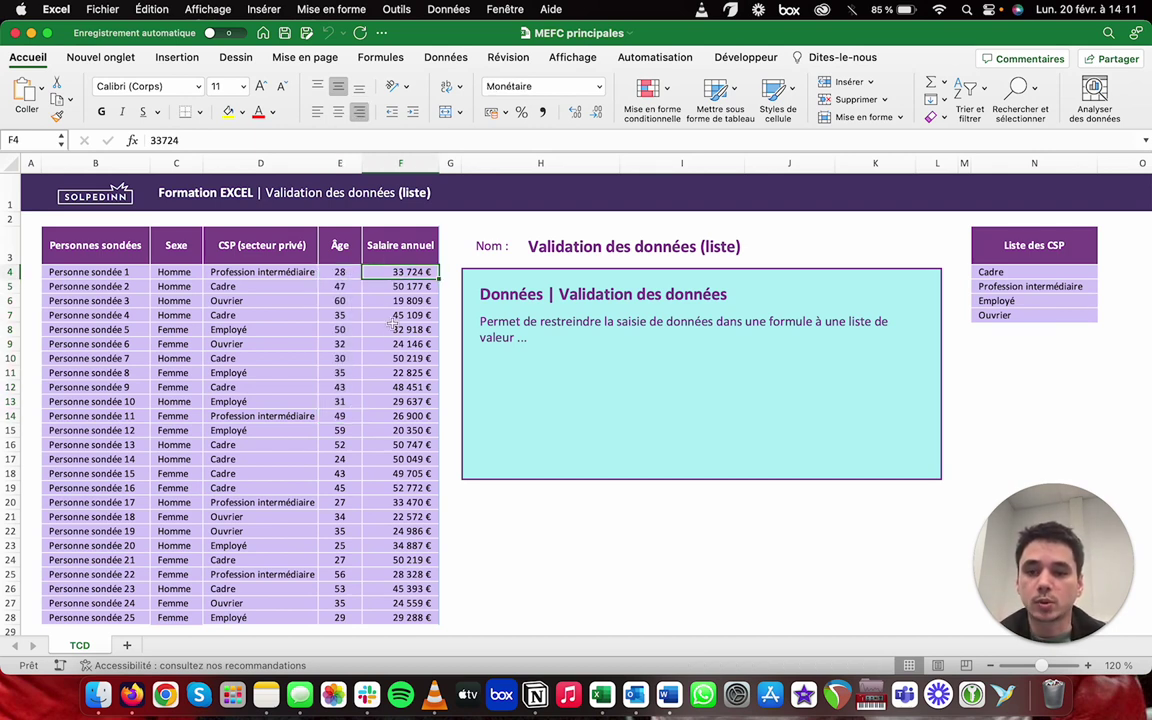
click(160, 272)
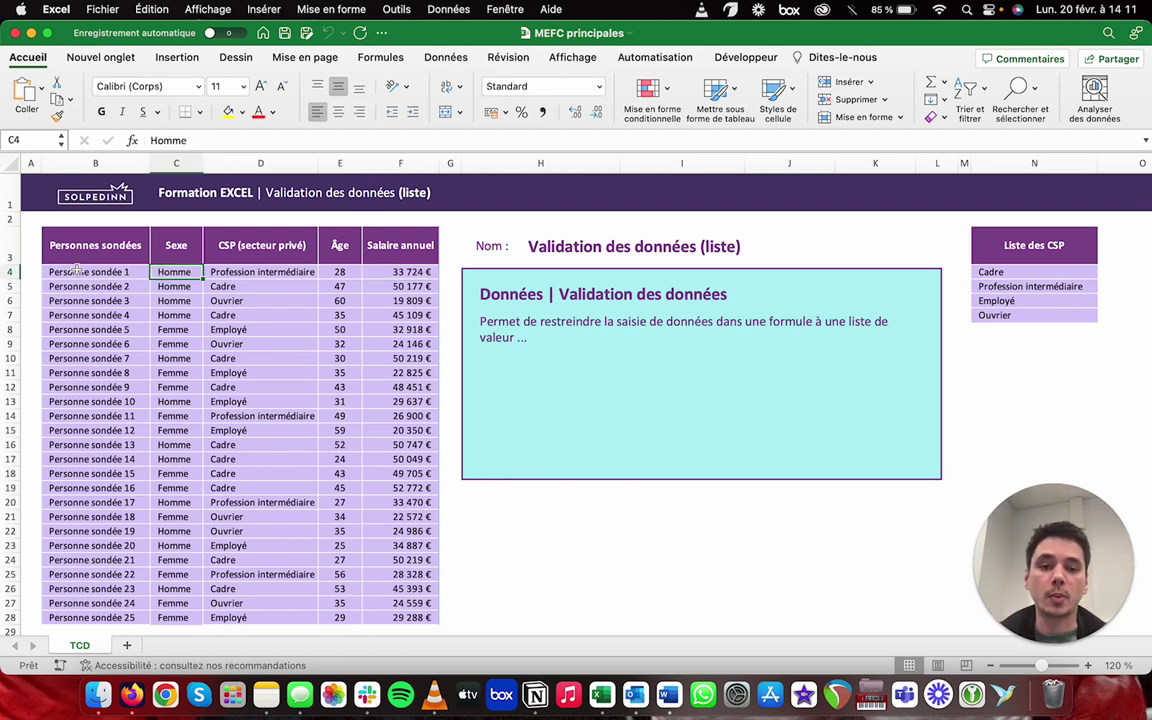
click(230, 273)
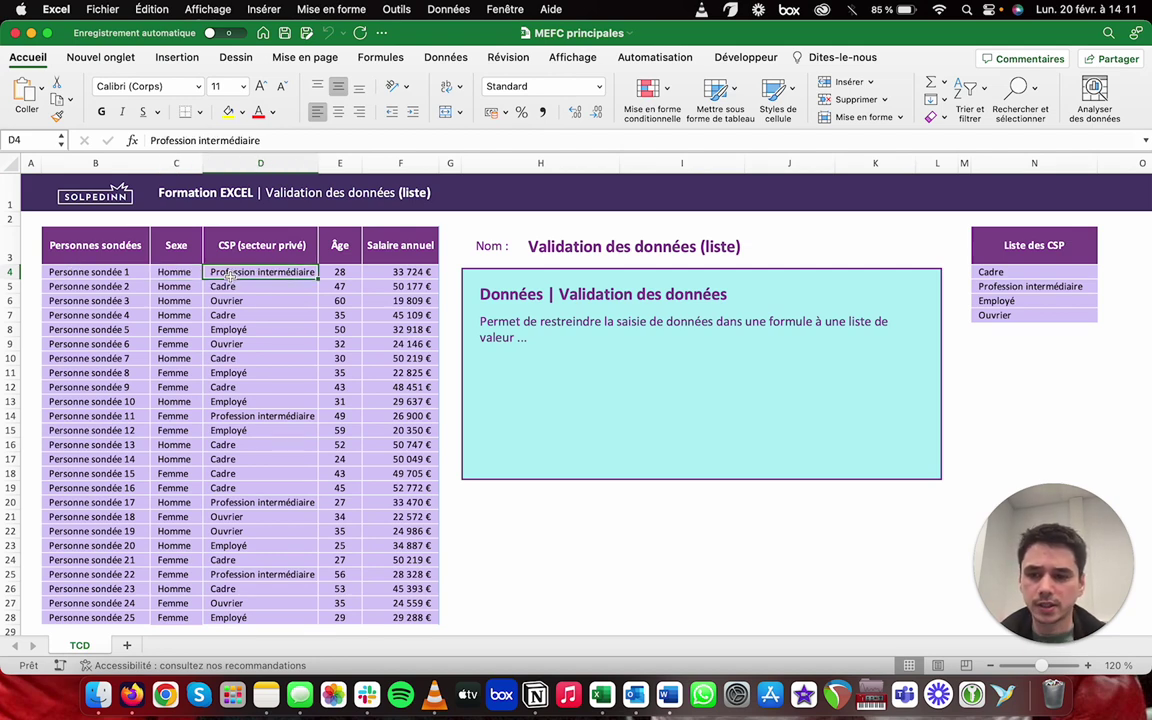
drag(230, 273, 230, 617)
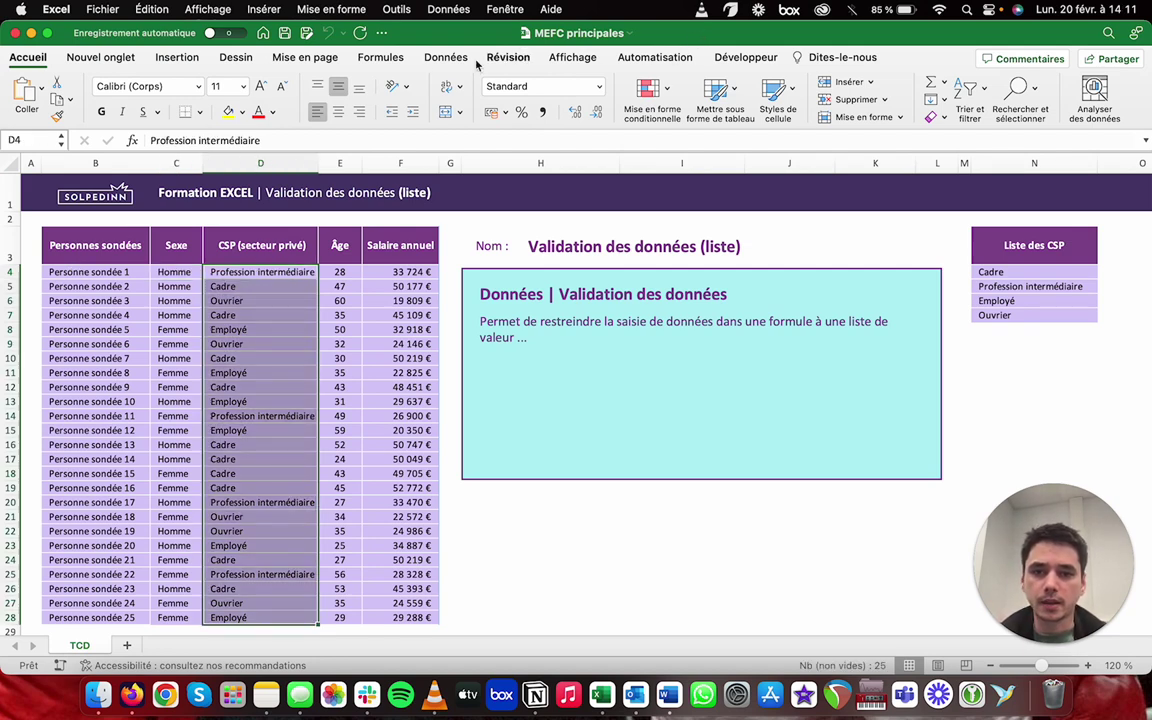
Step: Apply a List data validation with source Cadre;Profession intermédiaire;Employé;Ouvrier to D4:D28
click(446, 57)
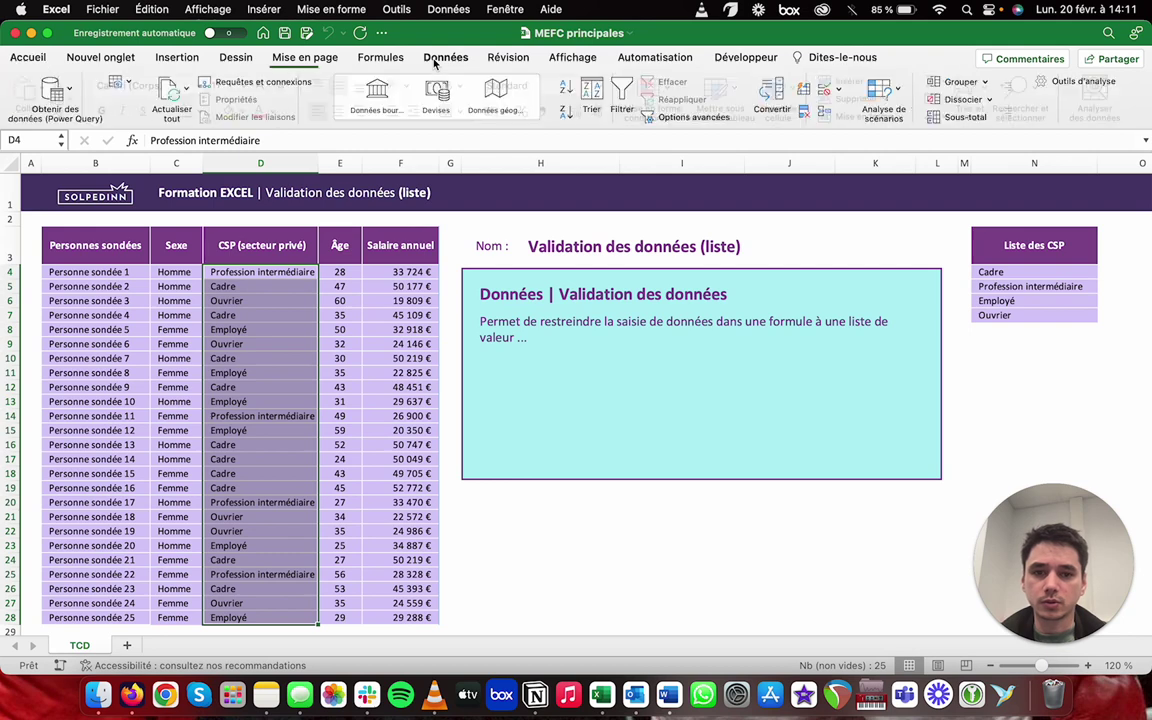
click(825, 90)
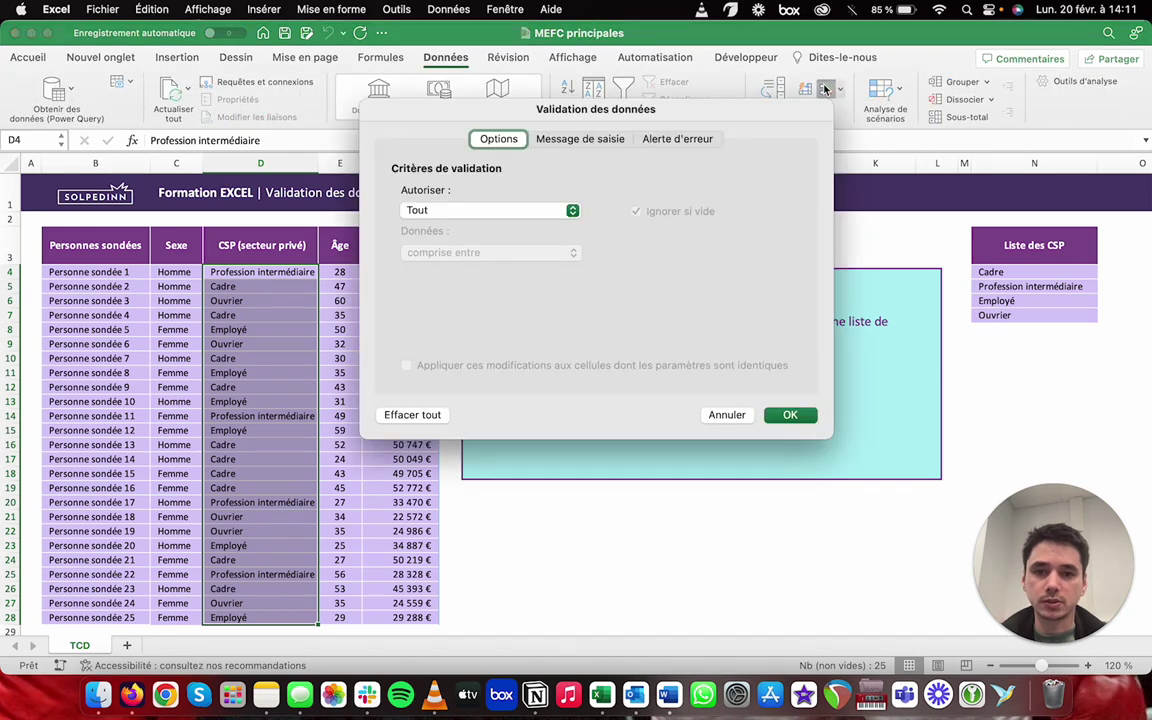
click(447, 212)
click(440, 262)
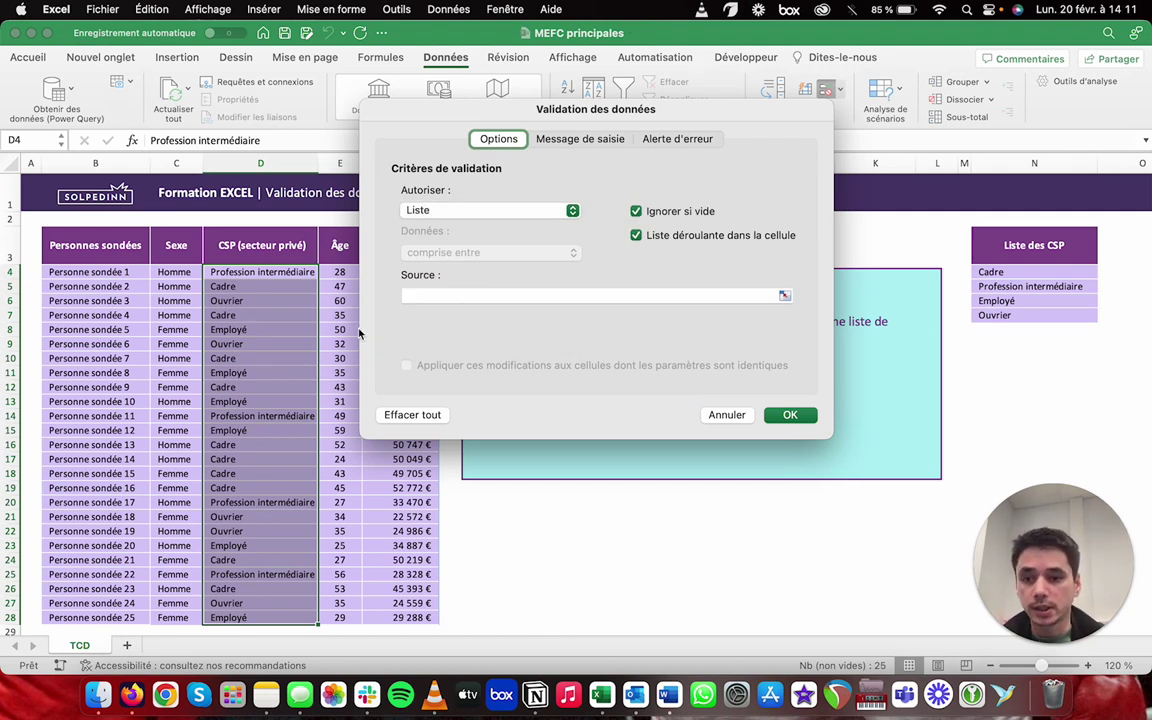
click(450, 296)
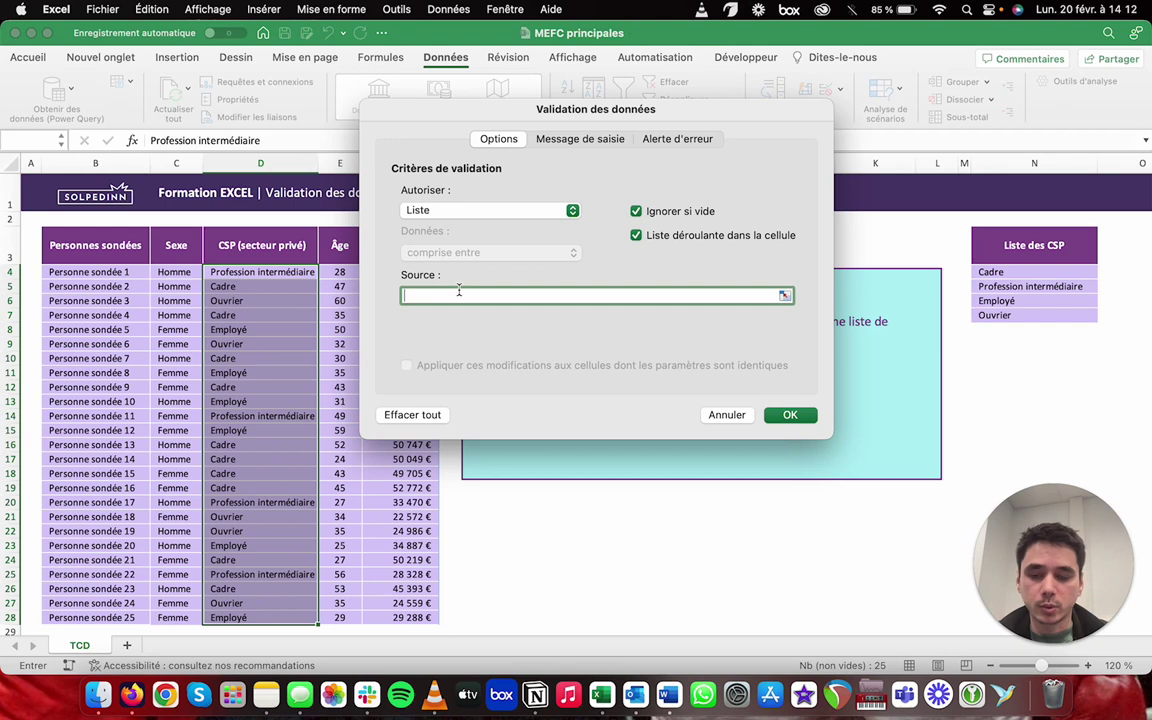
text(Cadre;Professio)
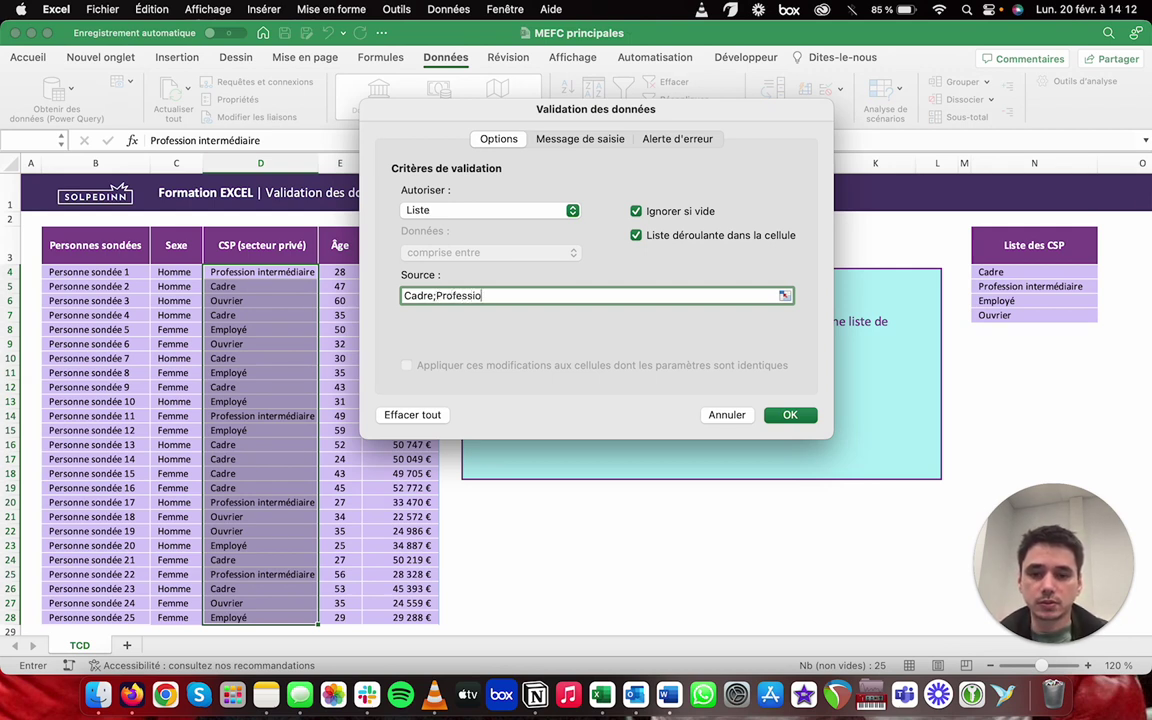
text(n intermédiaire)
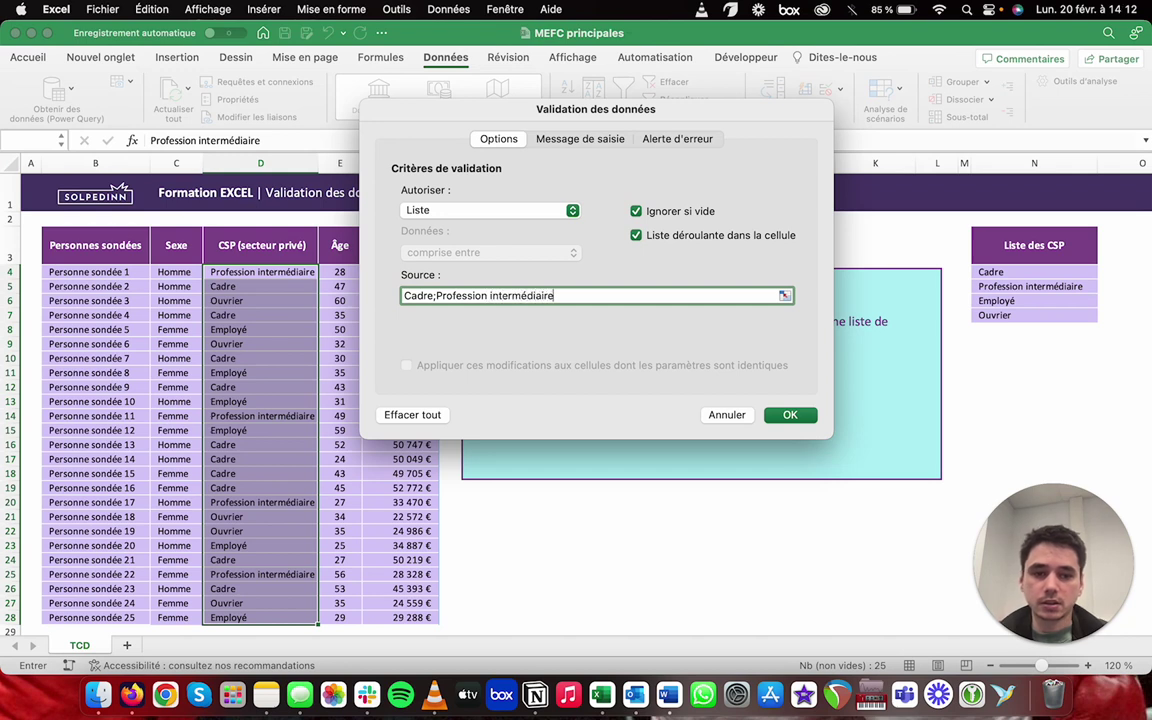
text(;Employé)
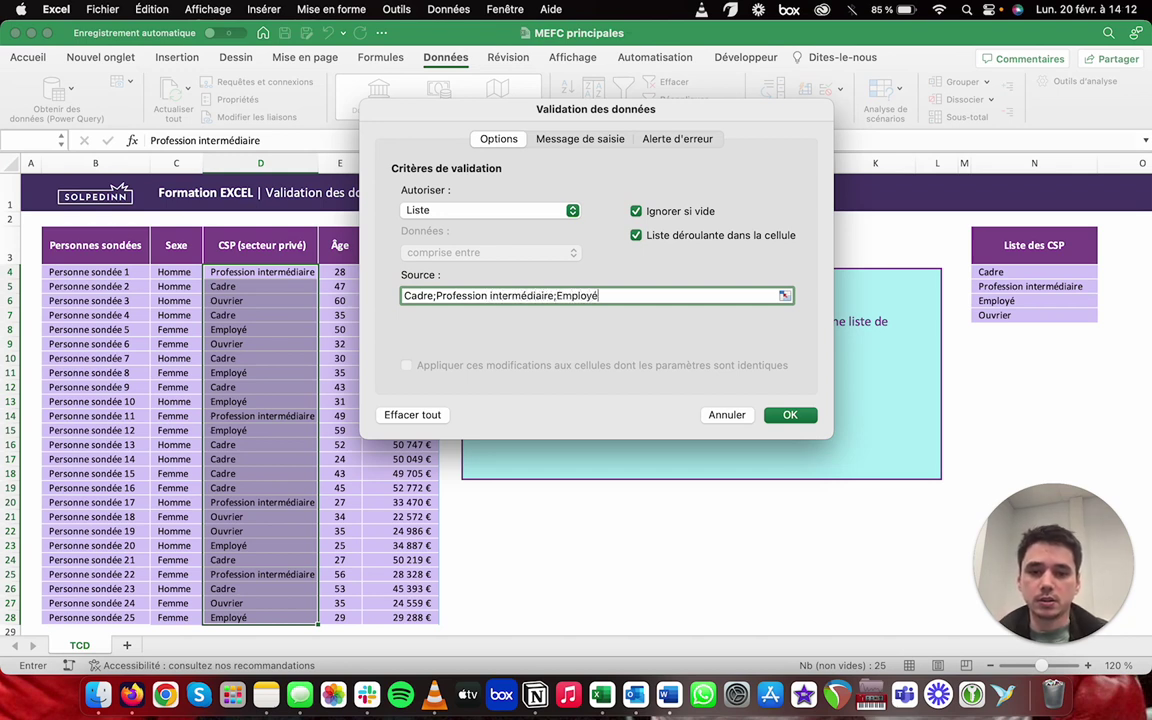
text(;Ouvrier)
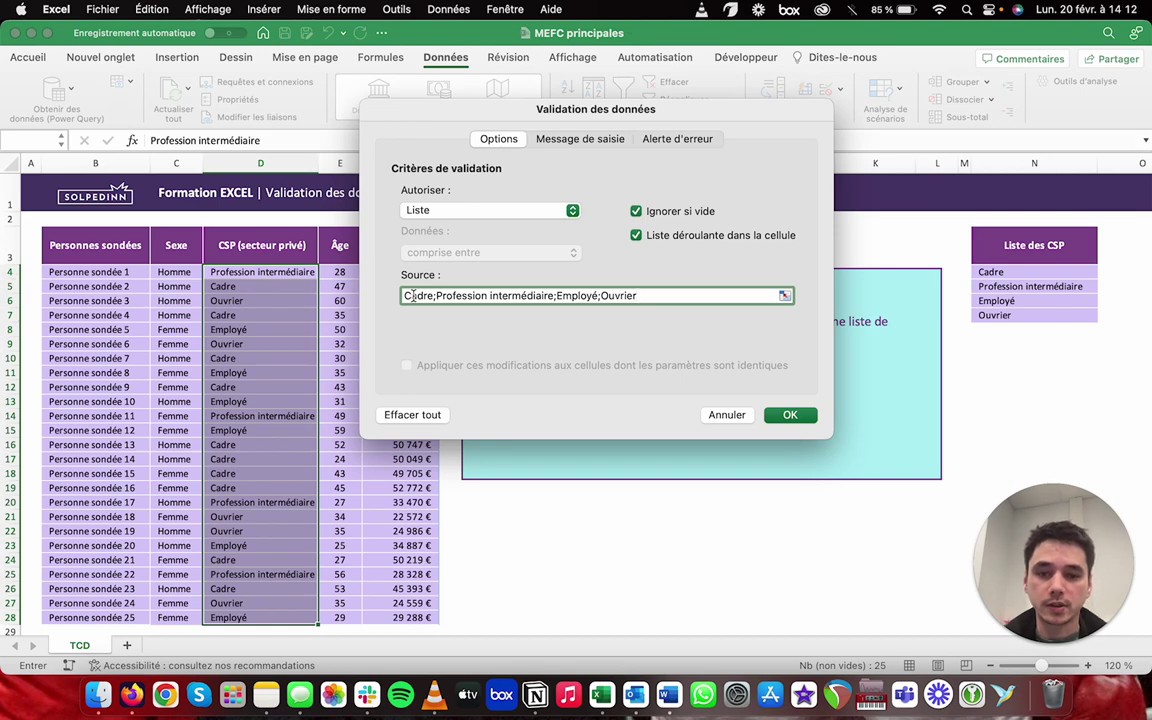
key(Return)
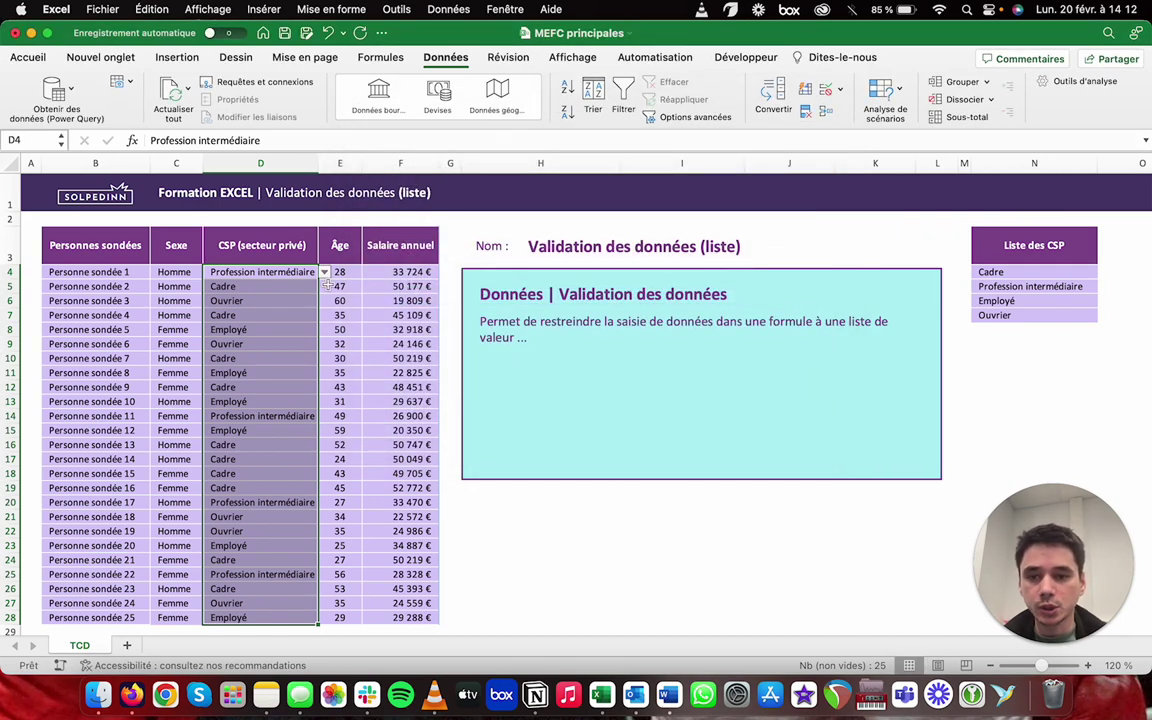
Step: Test the CSP dropdown in D6; the invalid entry XXXX is rejected and cancelled, keeping Ouvrier
click(270, 274)
click(286, 289)
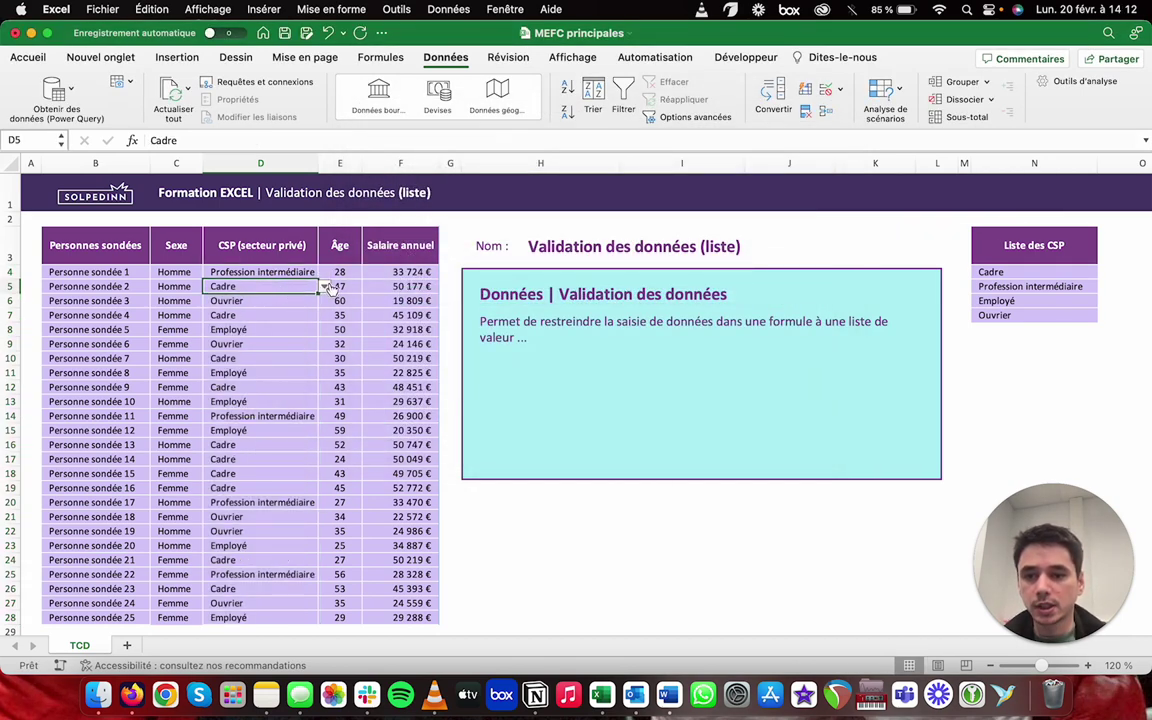
click(262, 300)
click(324, 301)
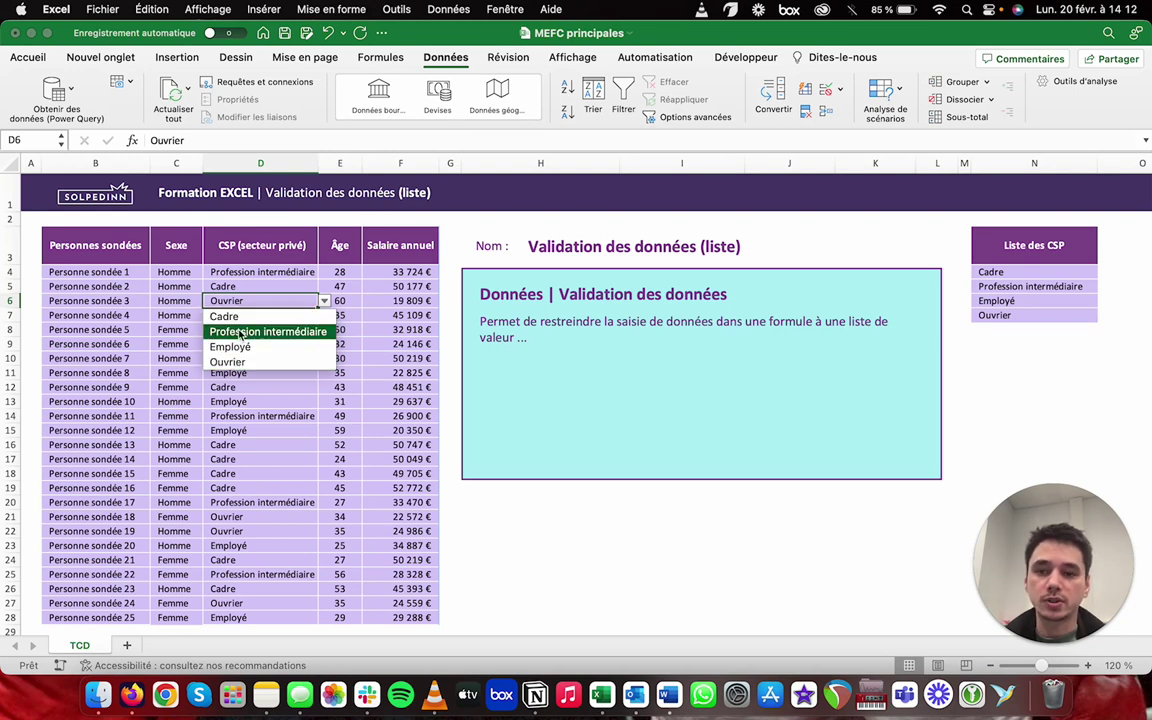
click(248, 302)
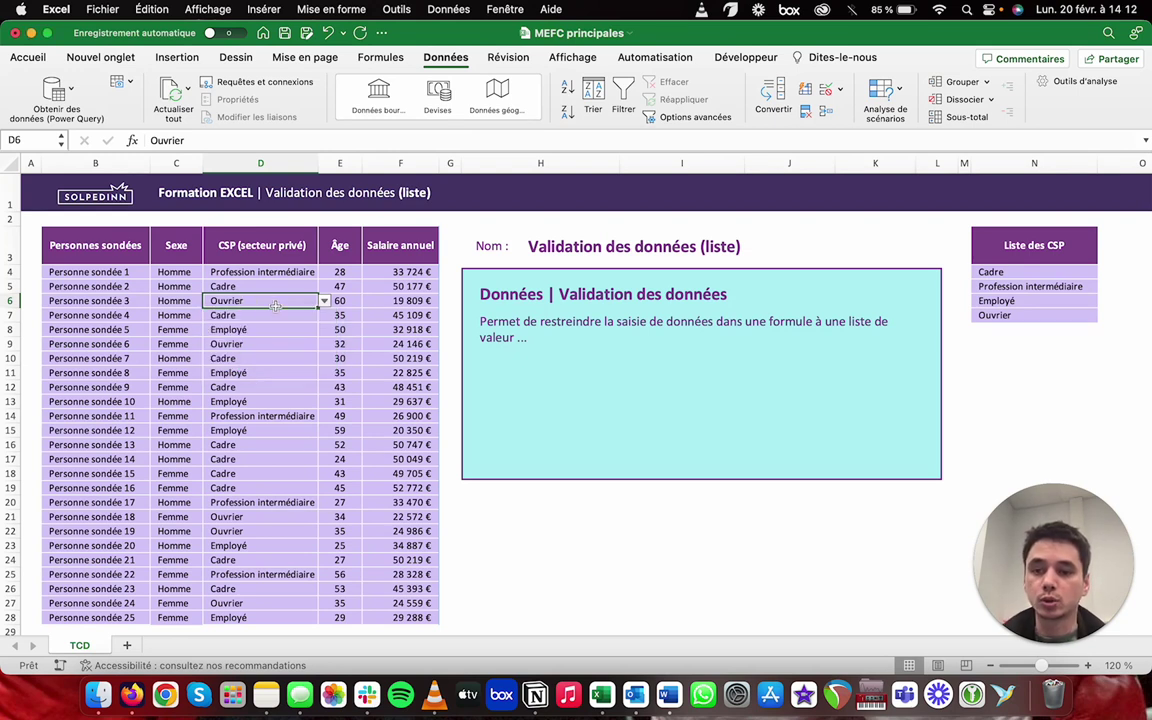
text(XXXX)
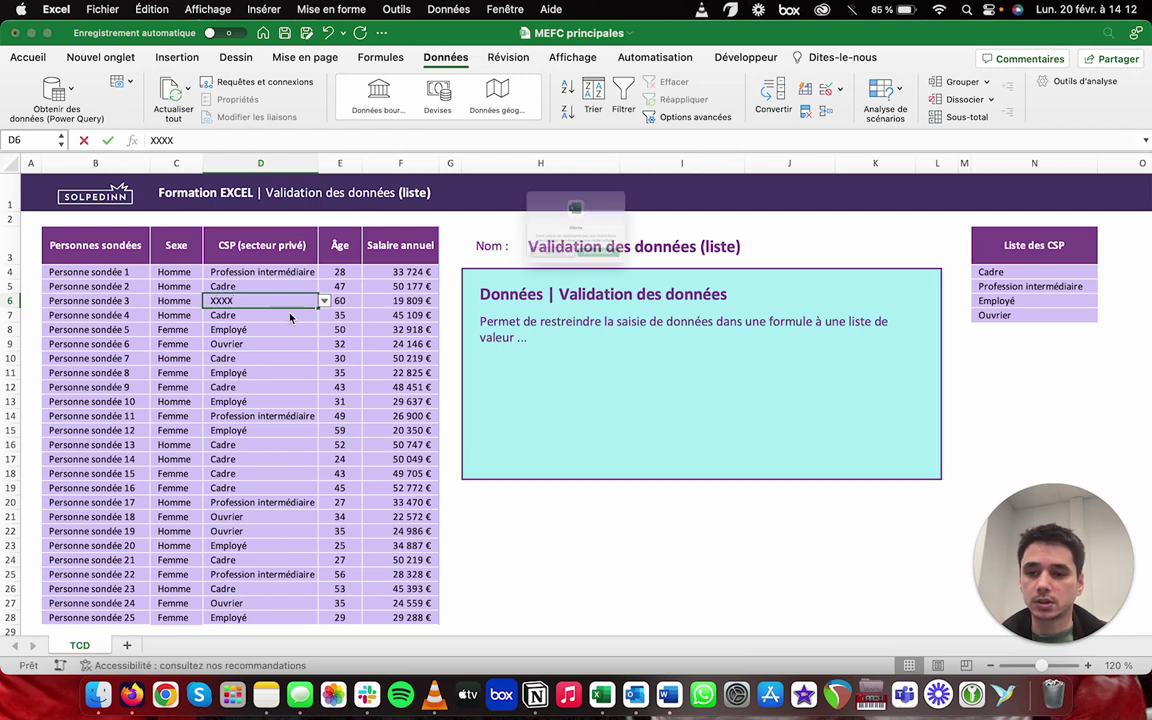
key(Return)
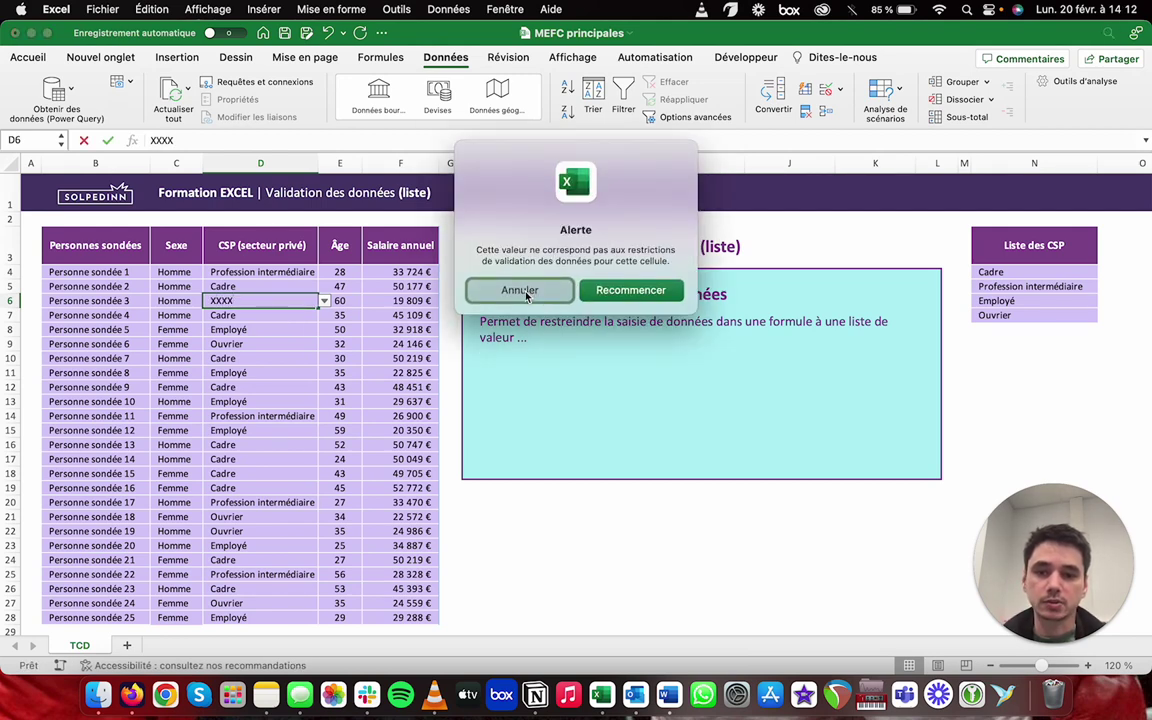
click(520, 291)
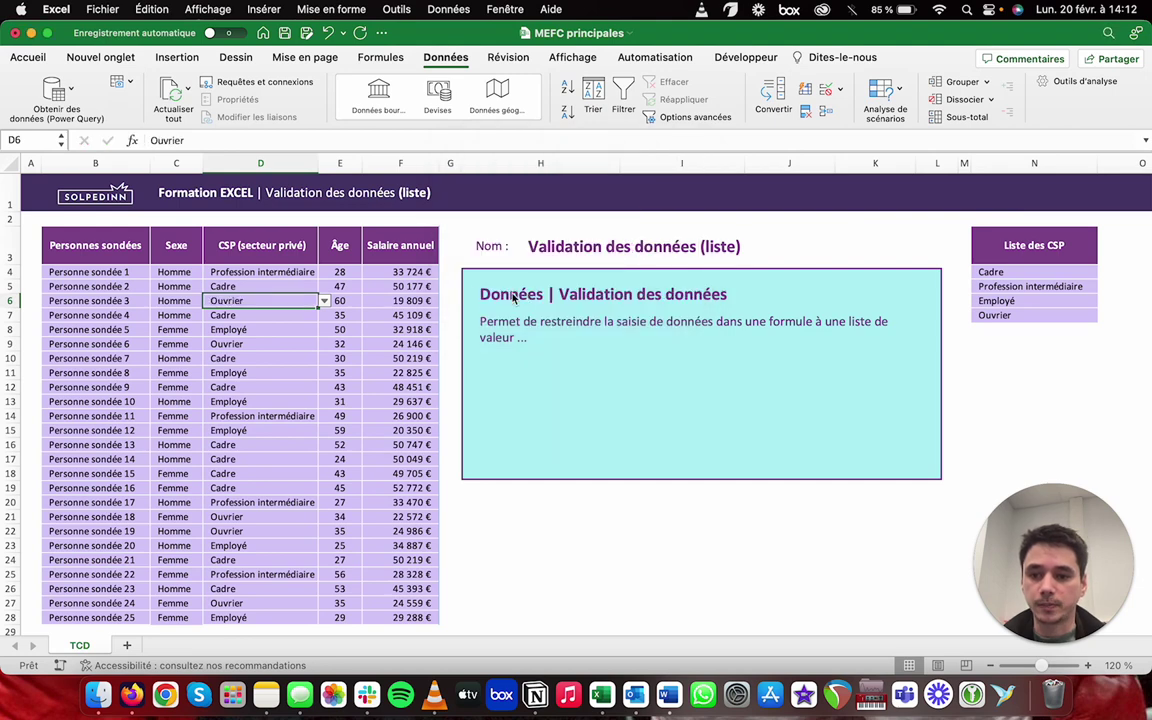
Step: Set D5 to Cadre, then reselect the CSP cells D4:D28
click(269, 288)
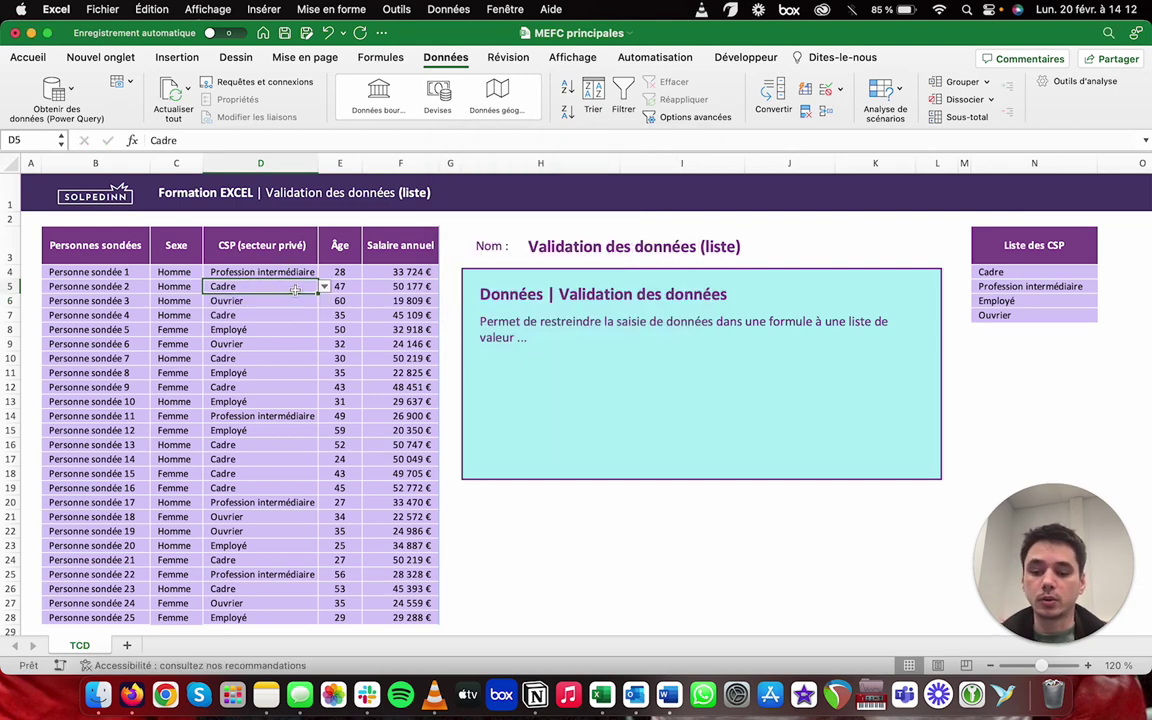
click(324, 286)
click(228, 327)
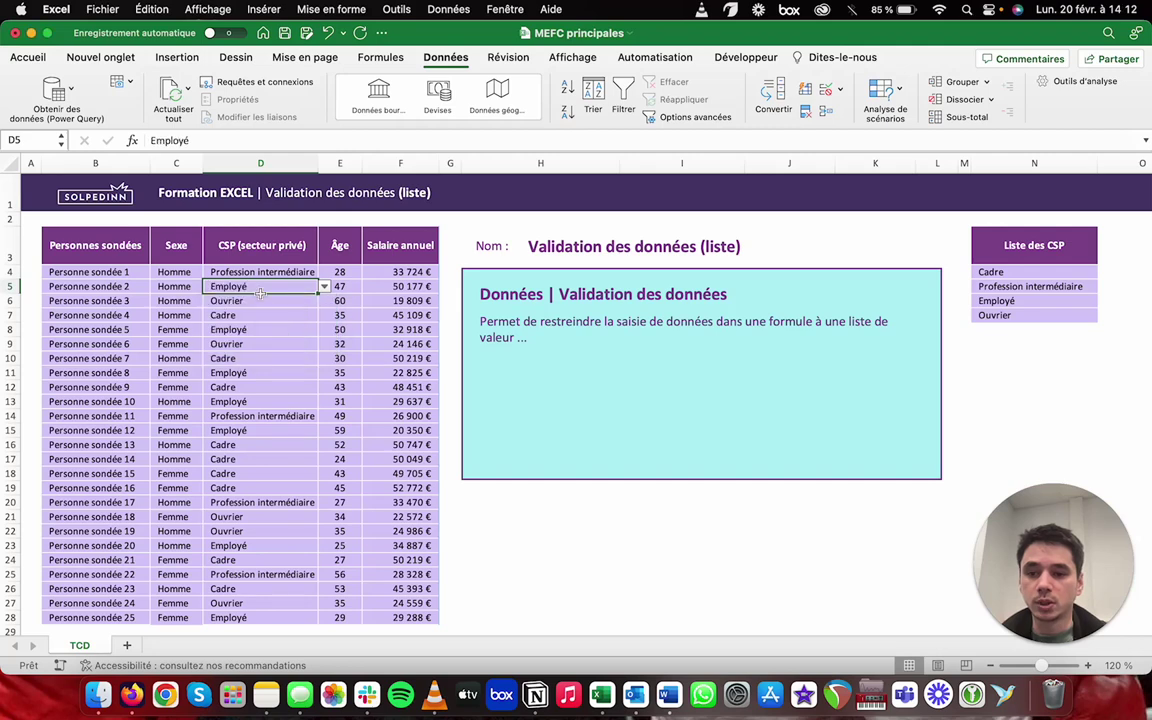
text(Cadre)
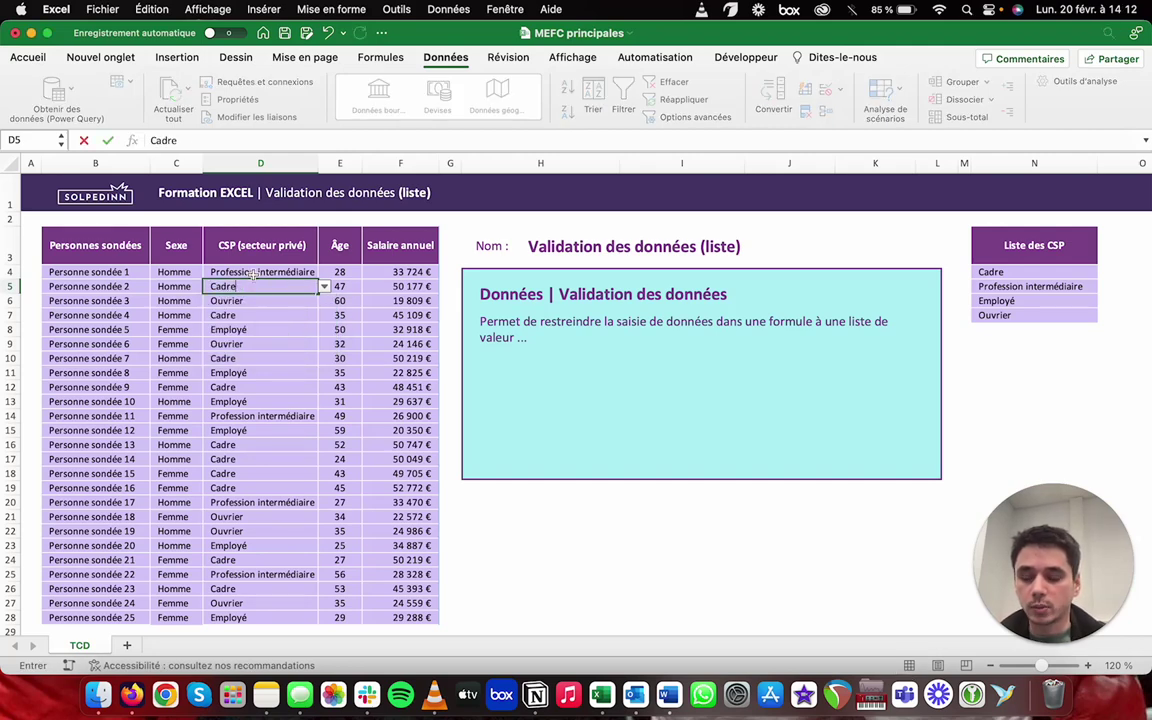
key(Return)
click(270, 275)
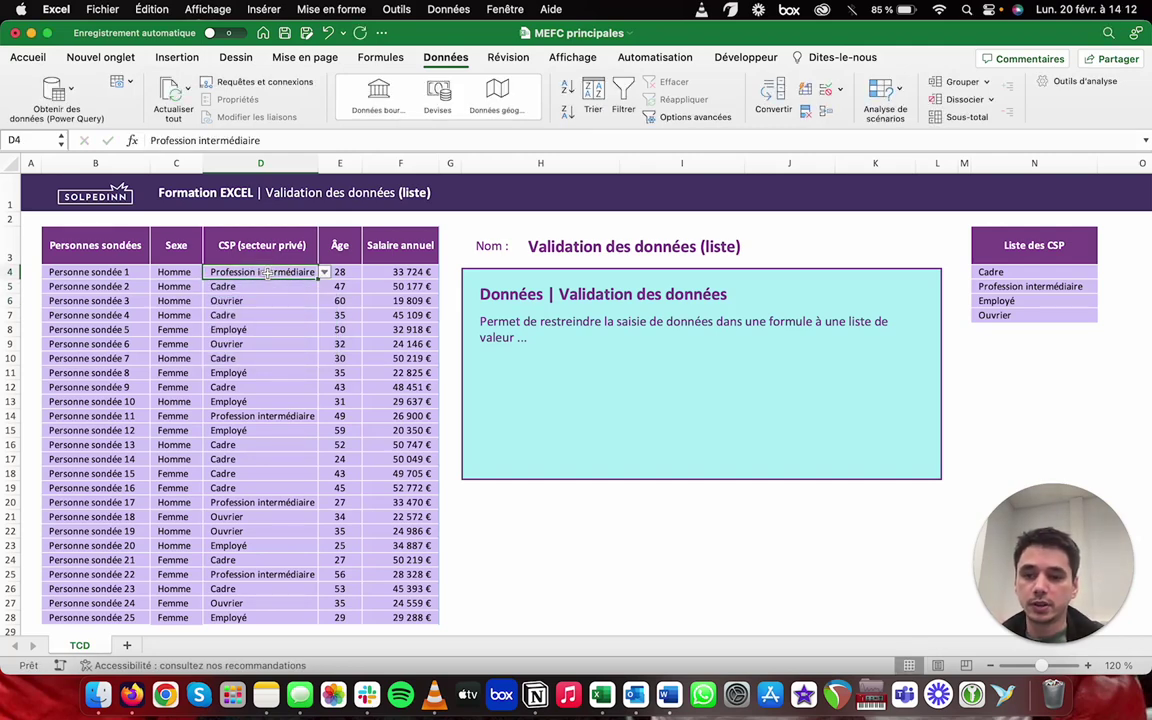
key(ctrl+shift+Down)
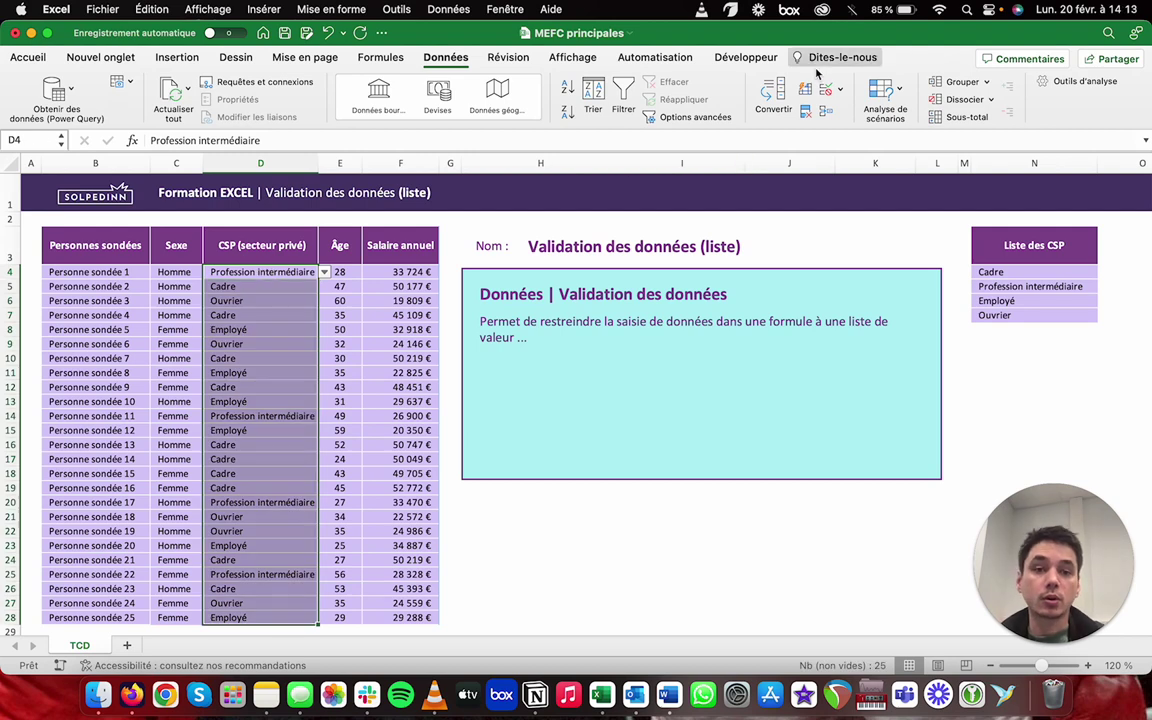
Step: Replace the typed validation source with cells N4:N7 and check the dropdown in D6
click(824, 89)
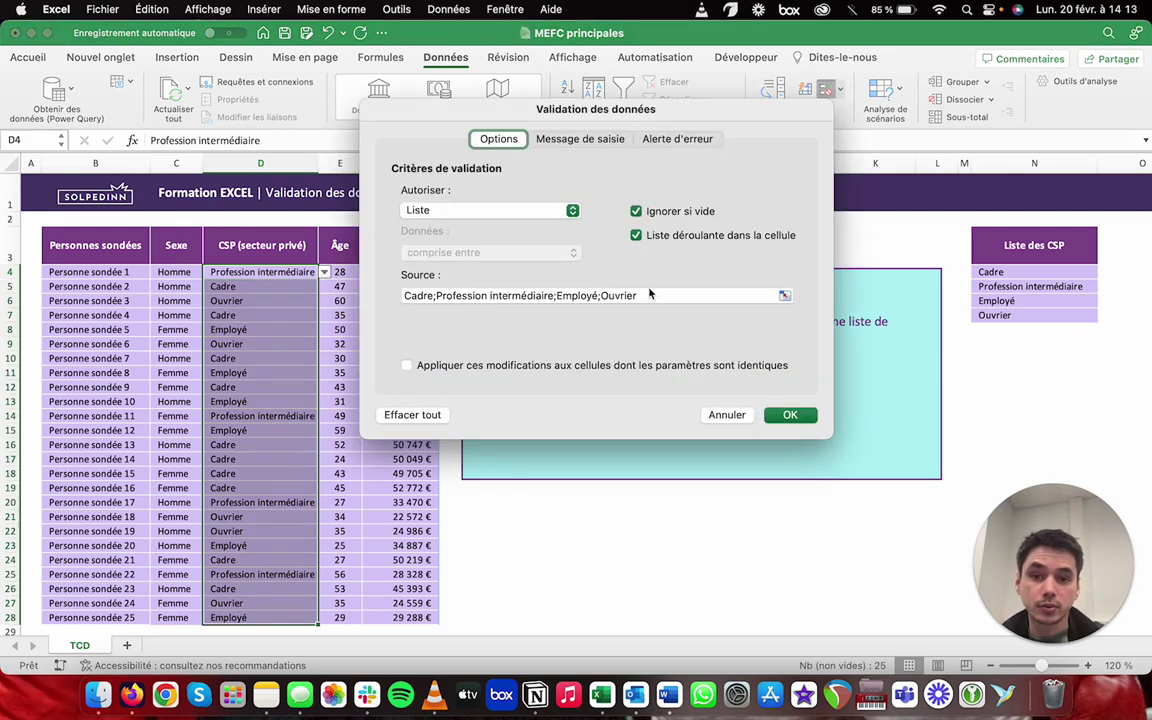
drag(645, 296, 363, 300)
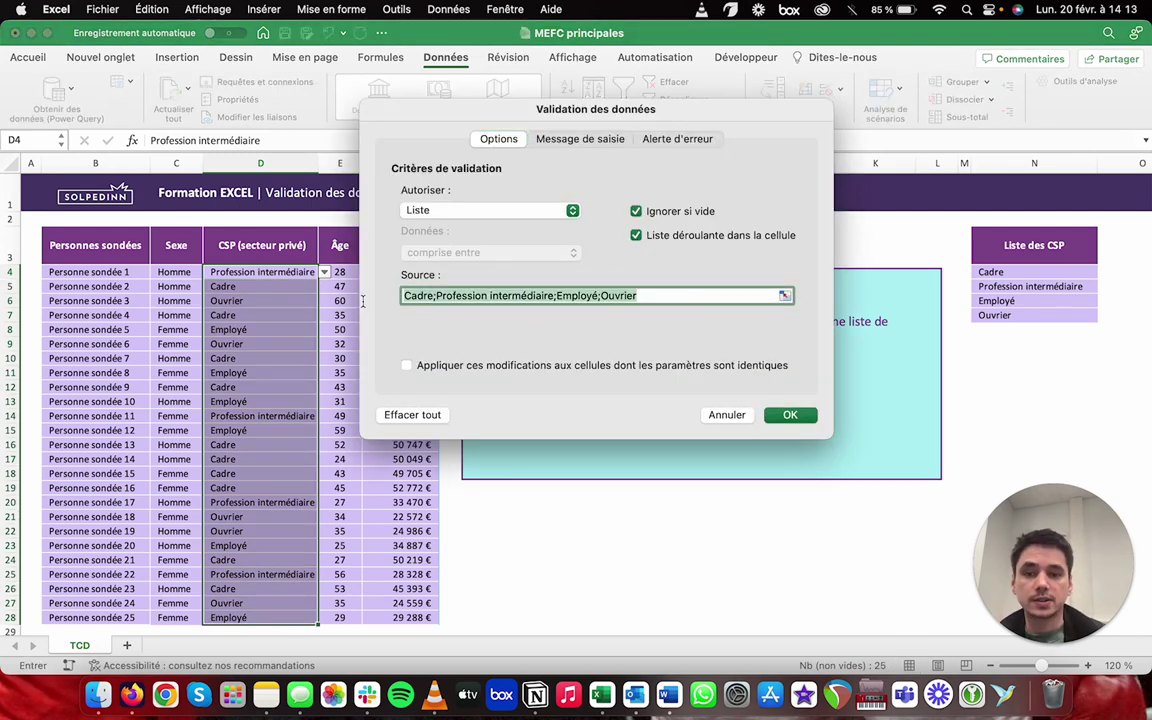
key(BackSpace)
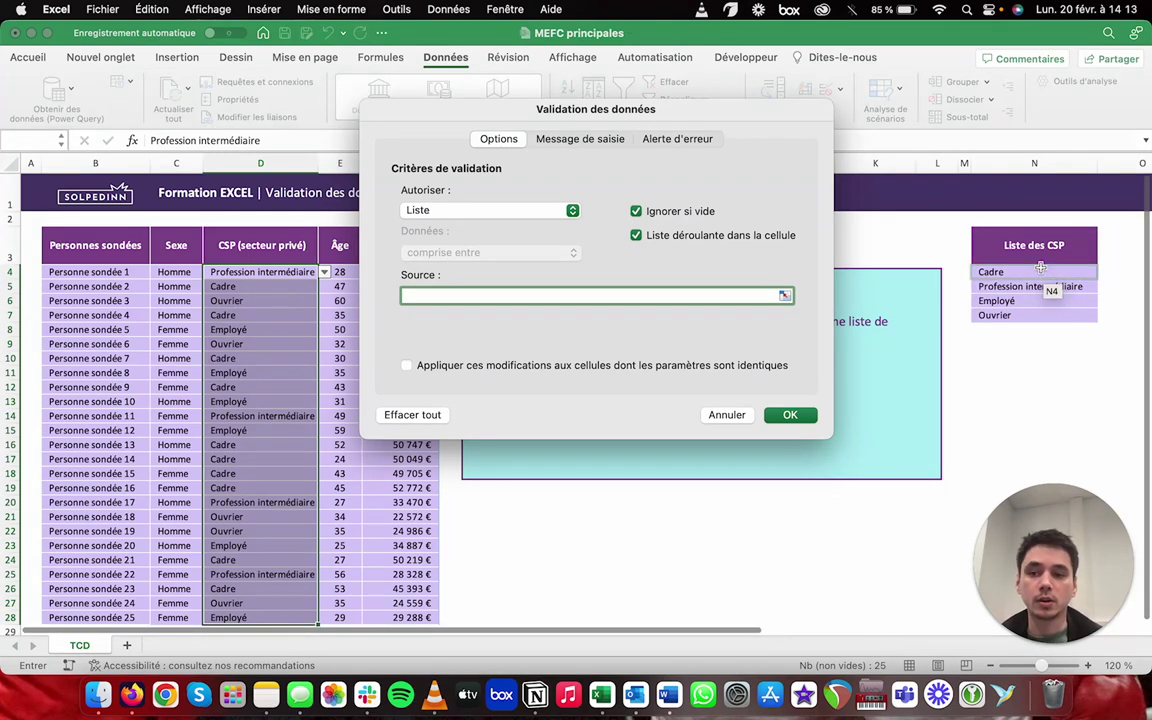
click(1040, 270)
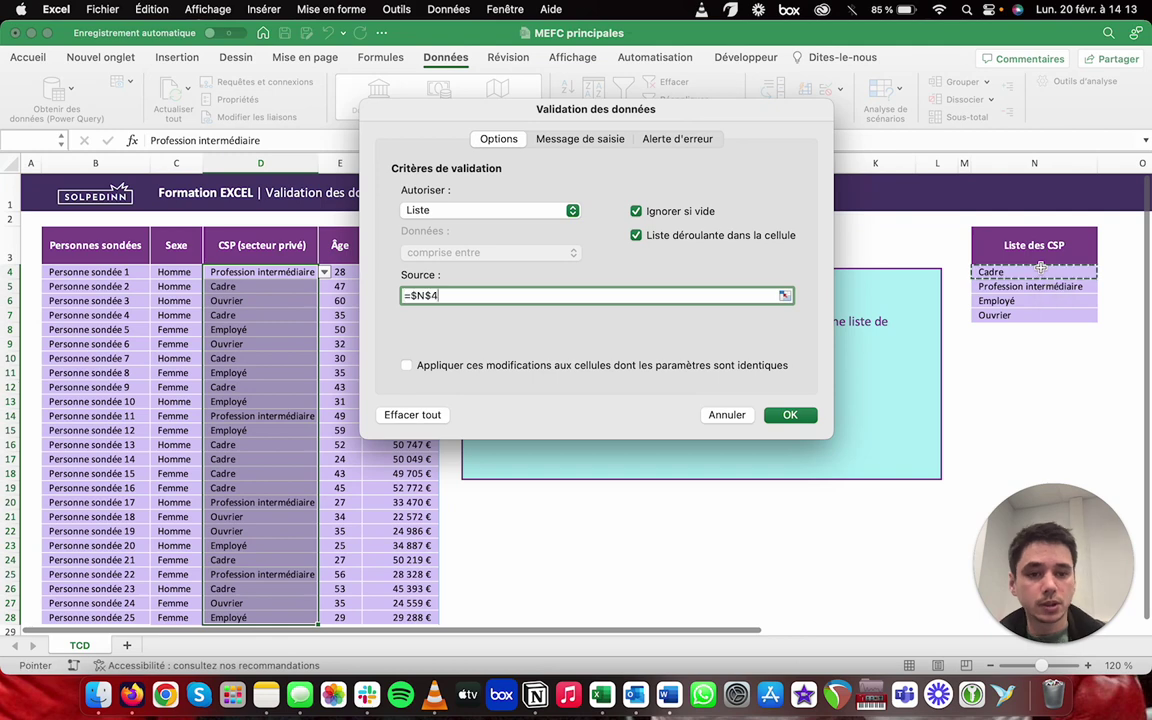
drag(1040, 270, 1035, 316)
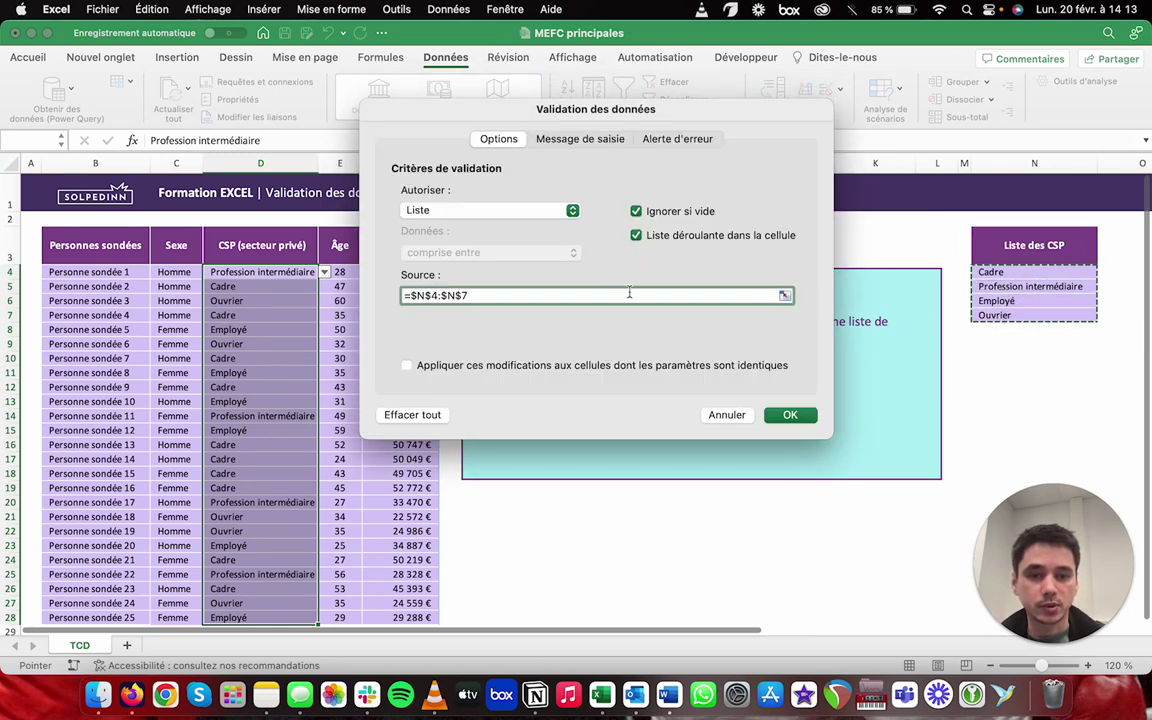
click(792, 414)
click(290, 300)
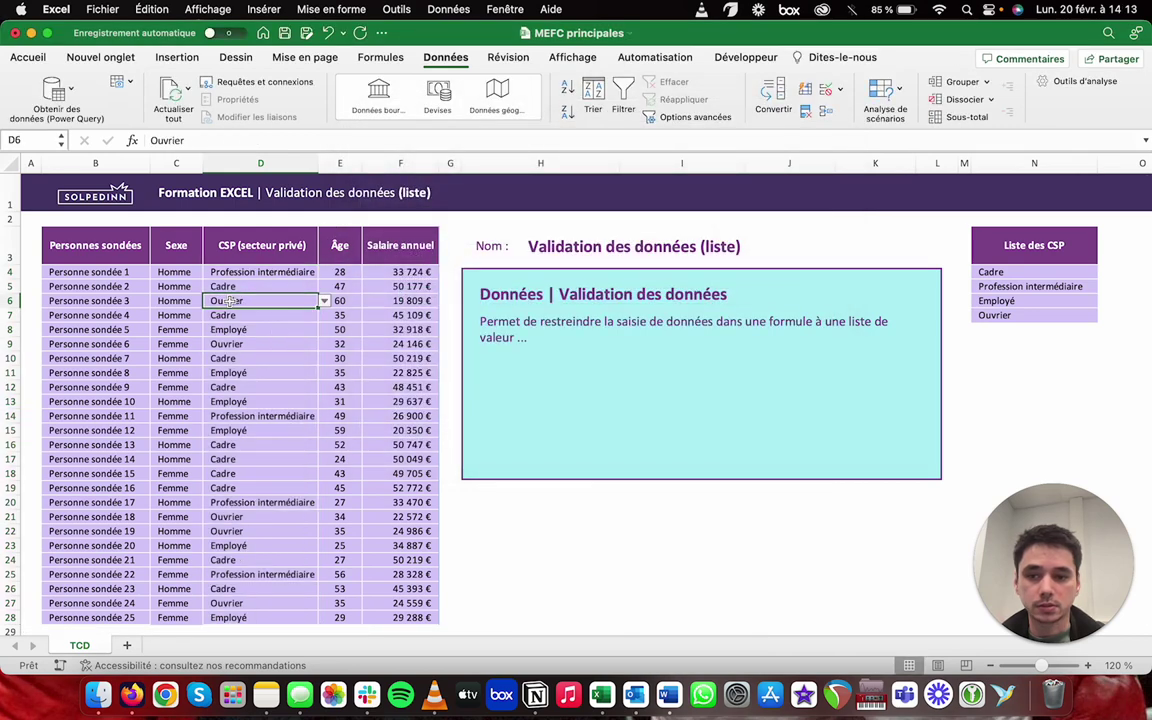
click(324, 301)
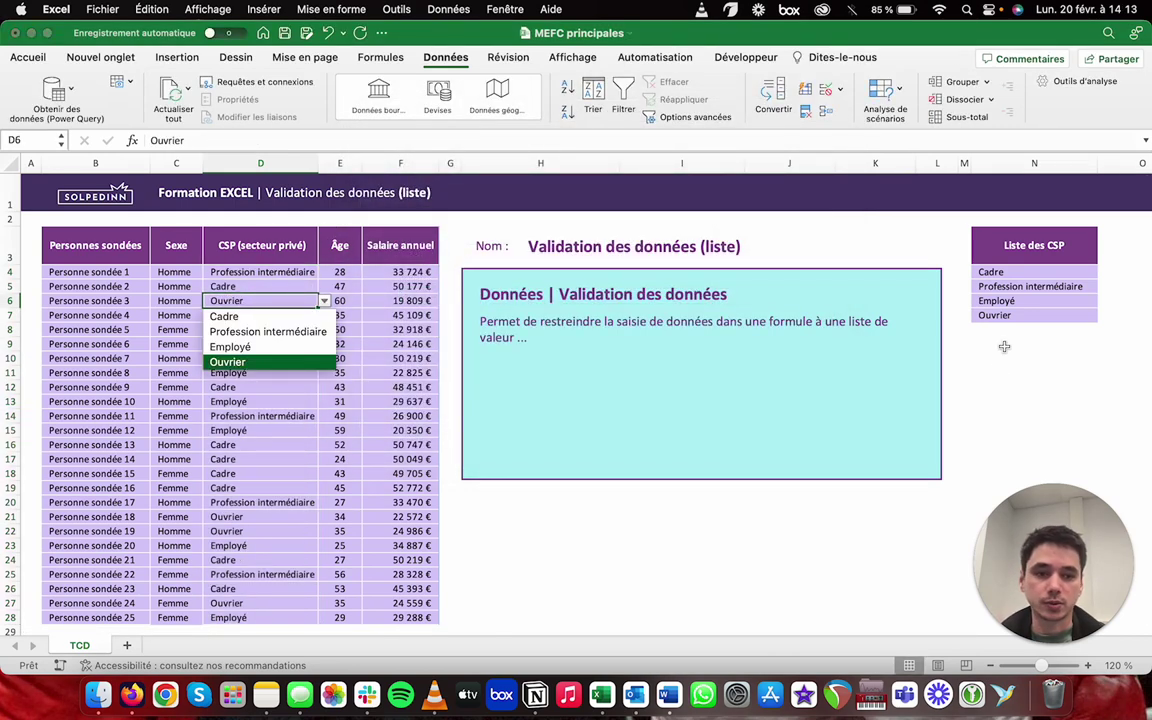
key(Escape)
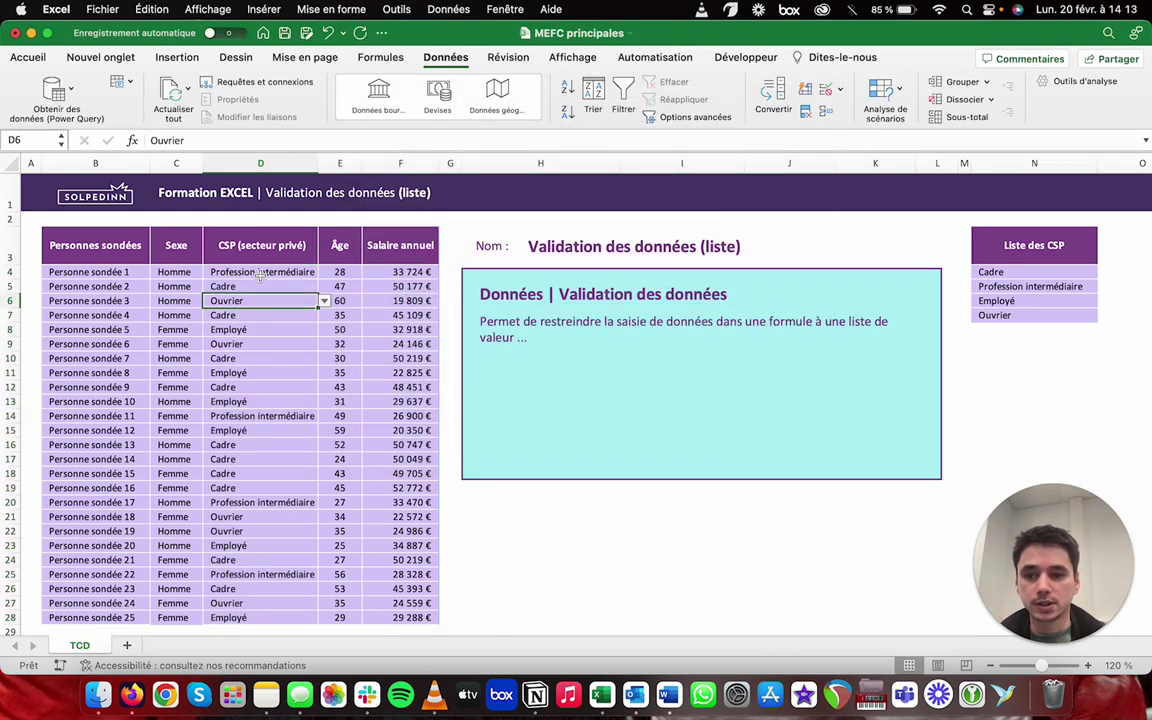
Step: Reselect D4:D28 and extend the validation source range to N4:N19
click(258, 272)
key(ctrl+shift+Down)
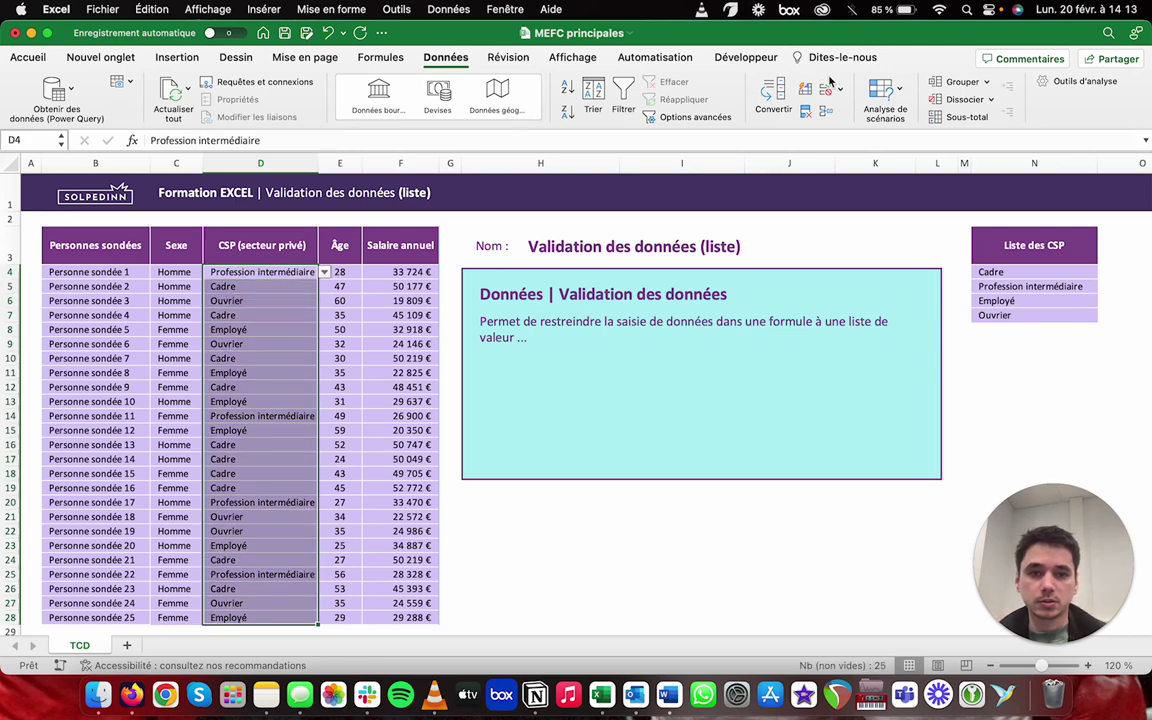
click(826, 89)
click(487, 295)
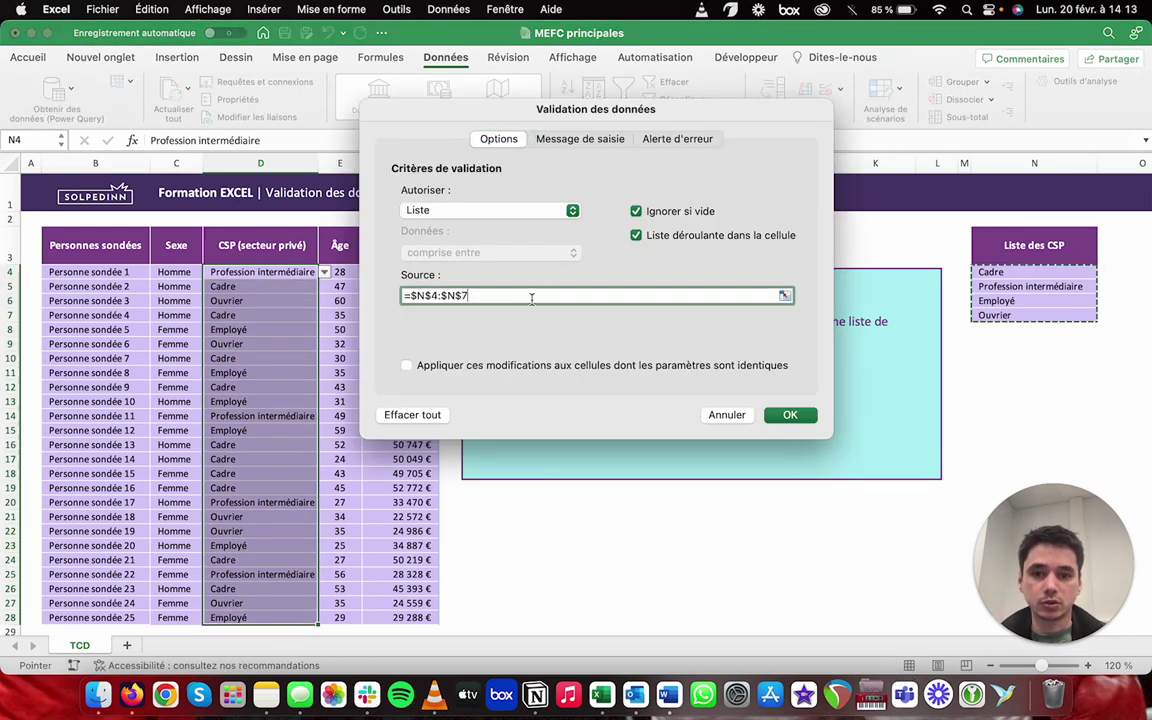
key(BackSpace)
text(19)
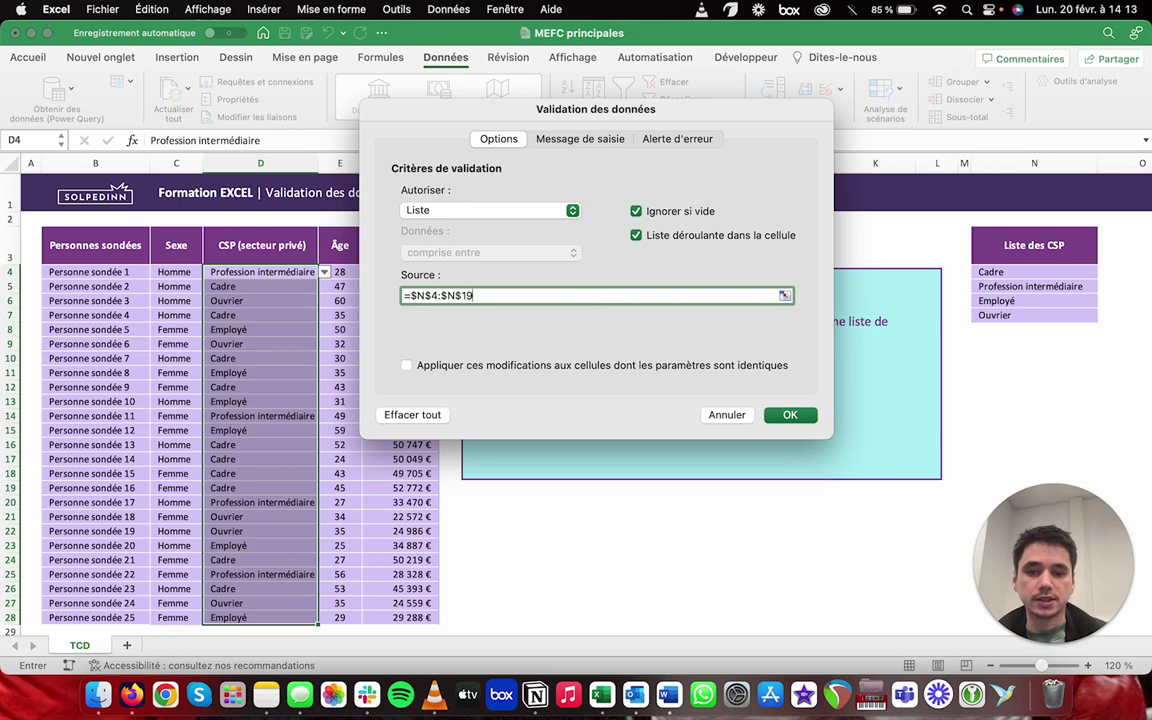
key(Return)
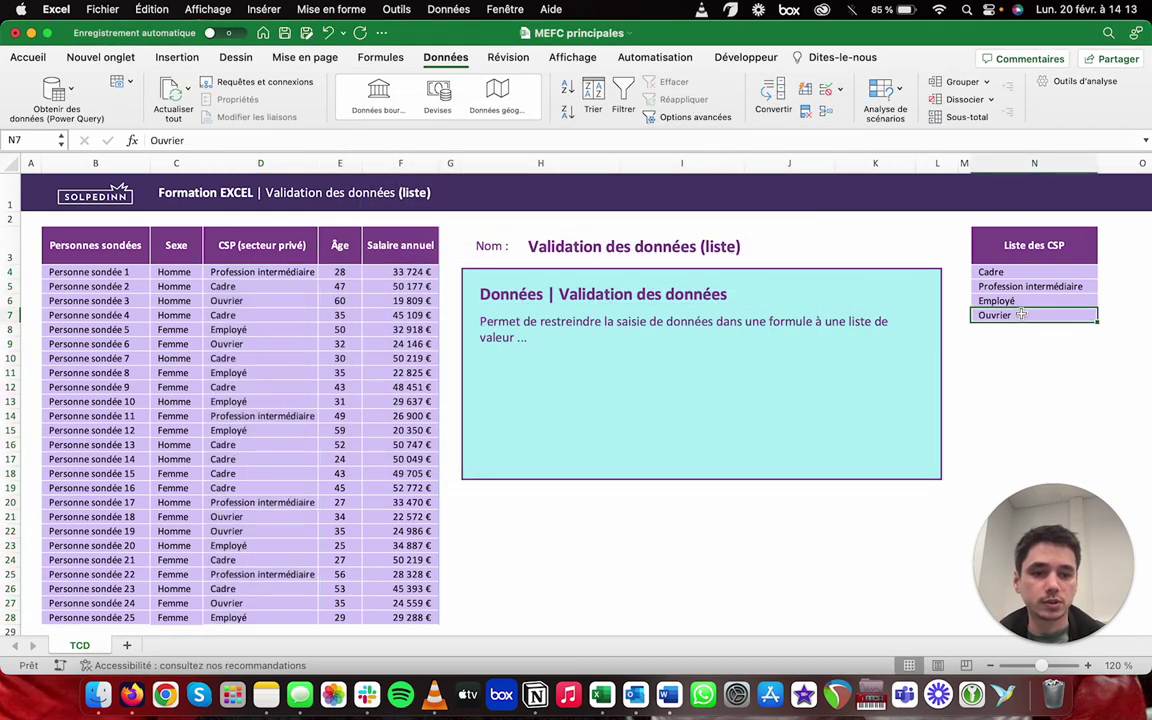
Step: Undo an accidental paste of Ouvrier into the empty rows below the list
drag(1030, 344, 1022, 318)
key(shift+Down)
key(shift+Down)
key(shift+Down)
key(ctrl+v)
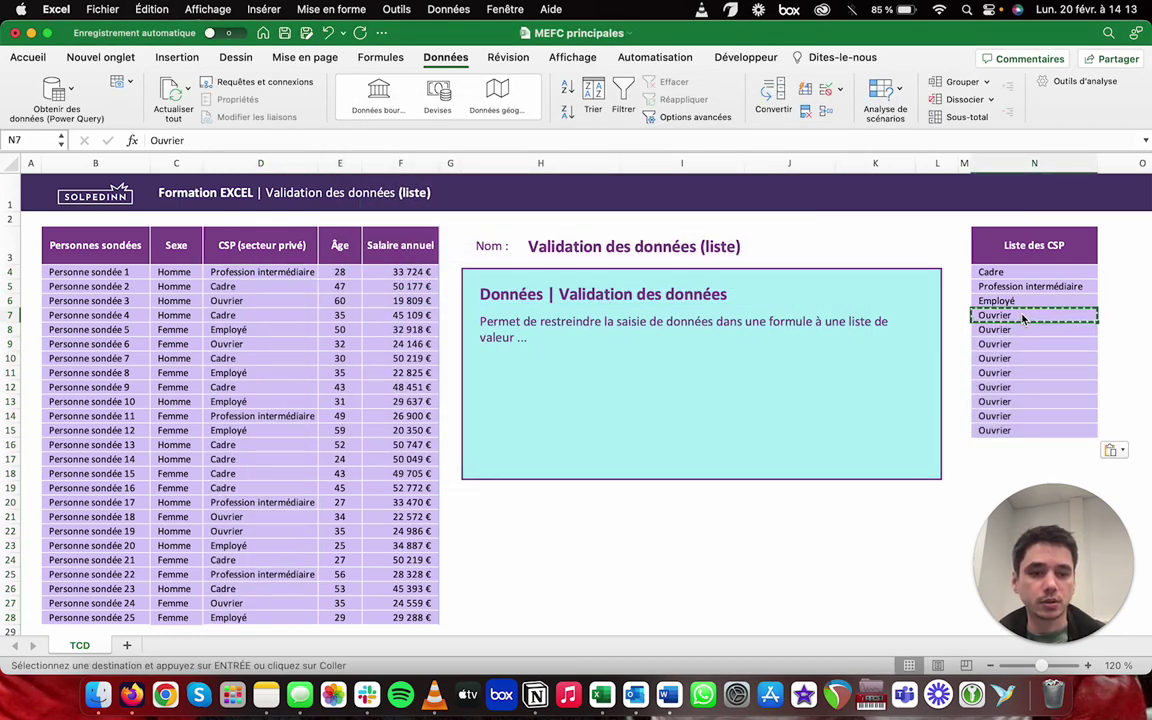
key(ctrl+z)
Step: Enter A, B, Cadre and D into N8 through N11
text(A)
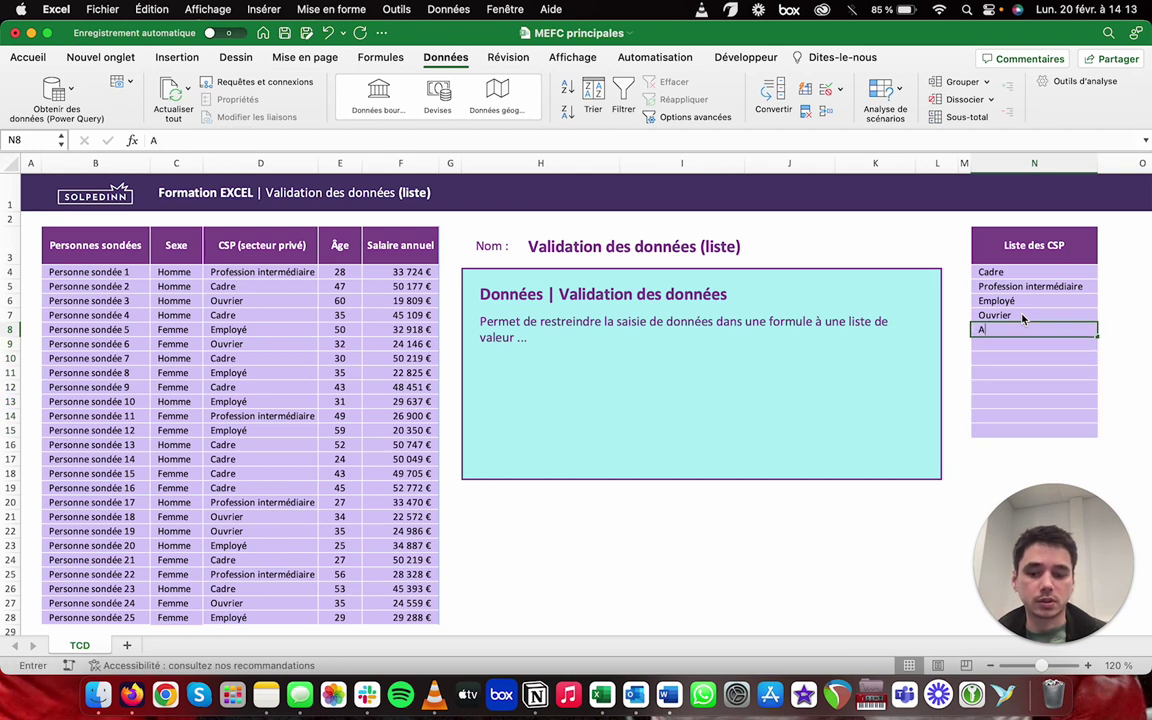
key(Return)
text(B)
key(Return)
text(C)
key(Return)
text(D)
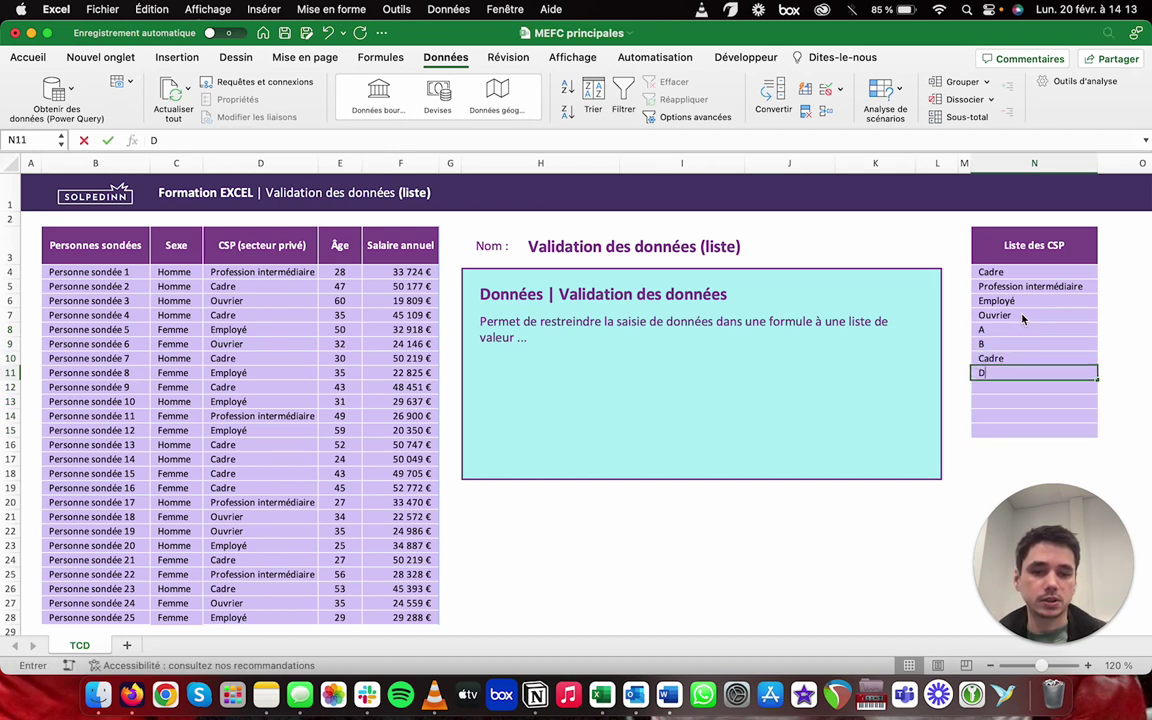
key(Return)
Step: Retype Cadre in cell N10
double_click(1008, 358)
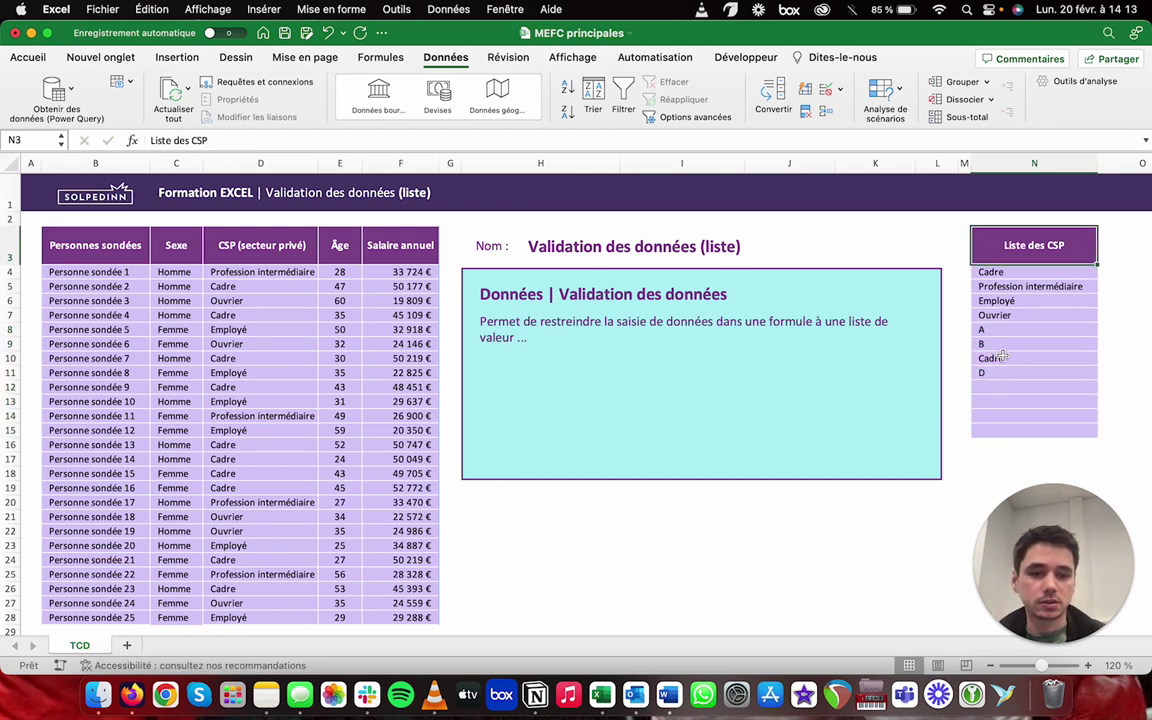
key(BackSpace)
key(BackSpace)
key(BackSpace)
key(BackSpace)
key(BackSpace)
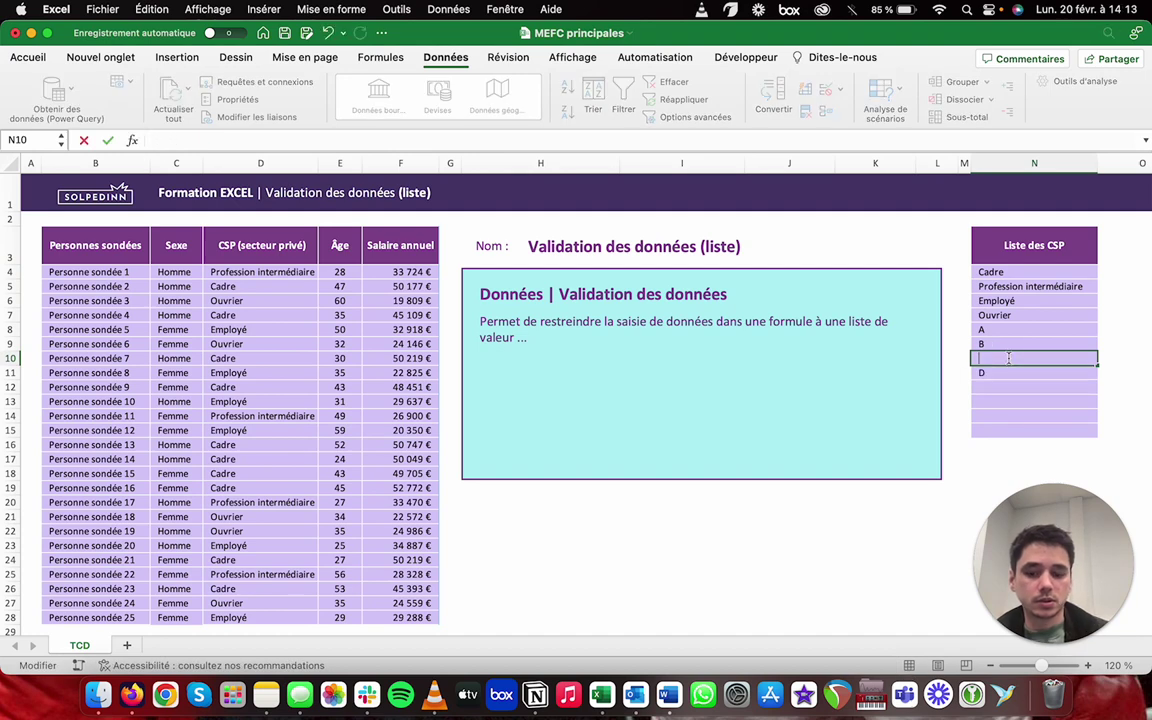
text(C)
key(Return)
click(300, 272)
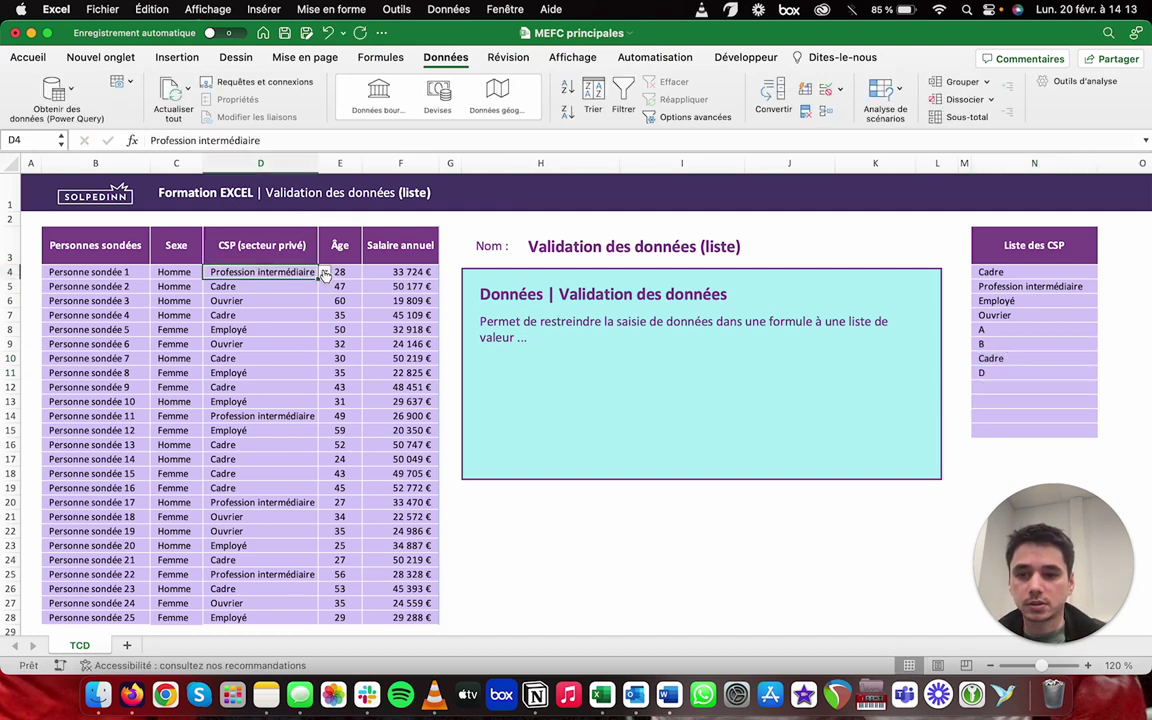
click(324, 273)
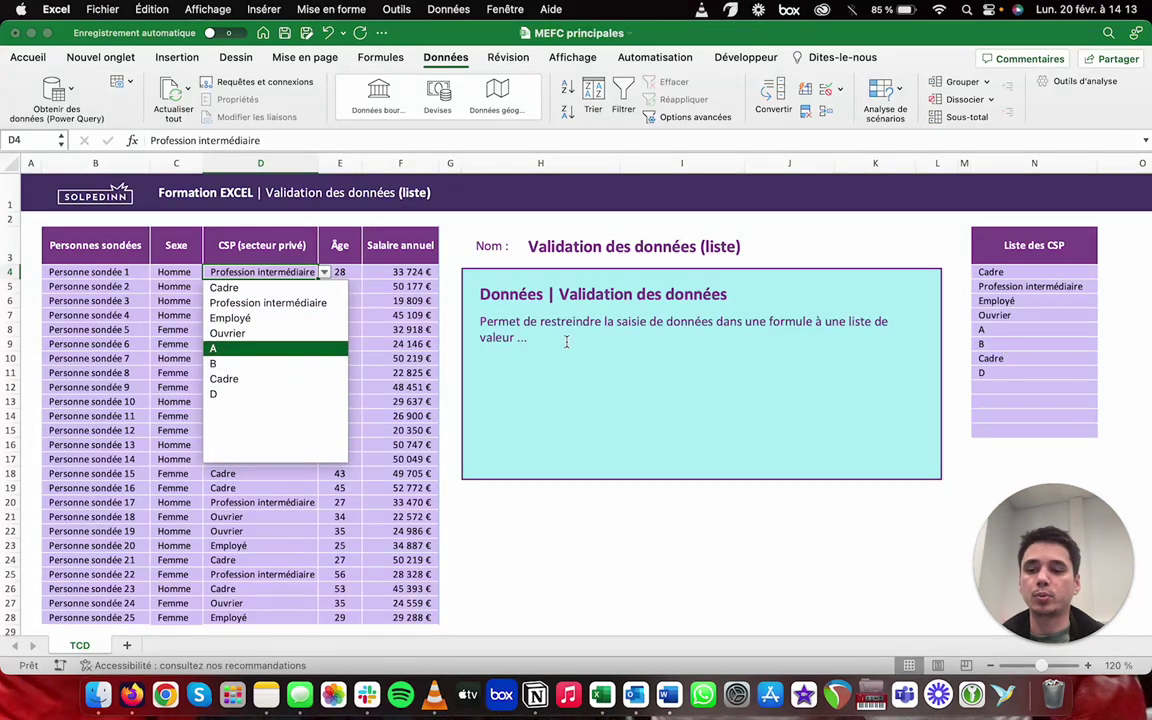
key(Escape)
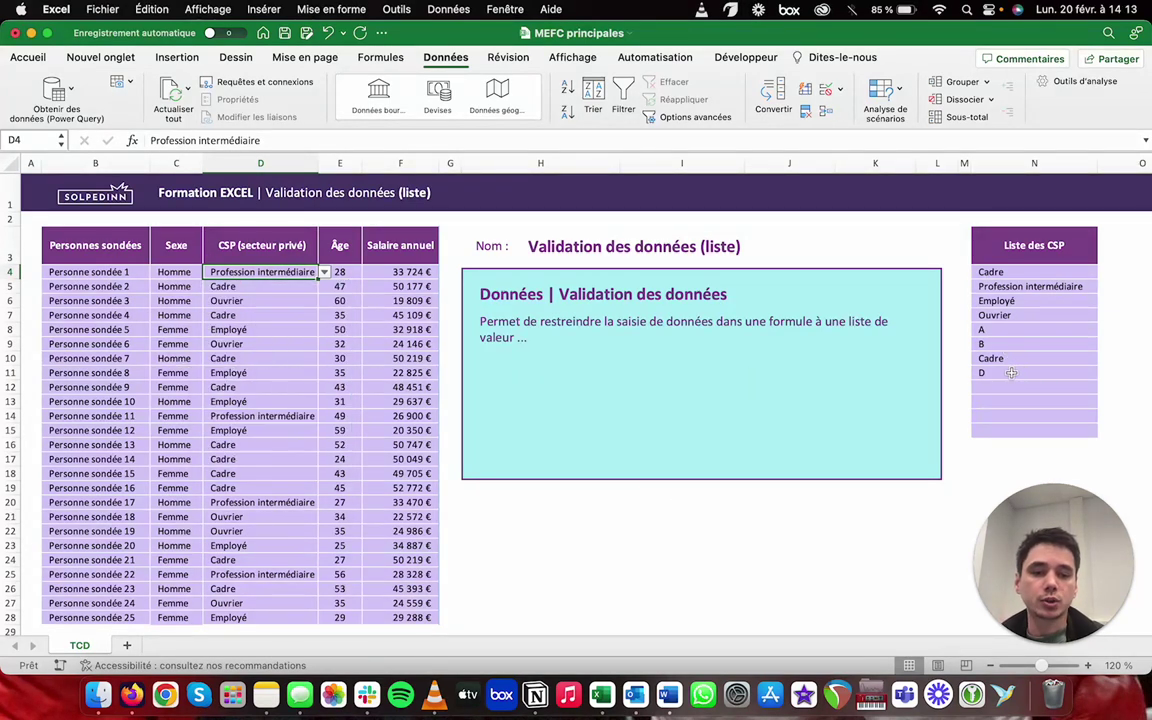
click(1011, 373)
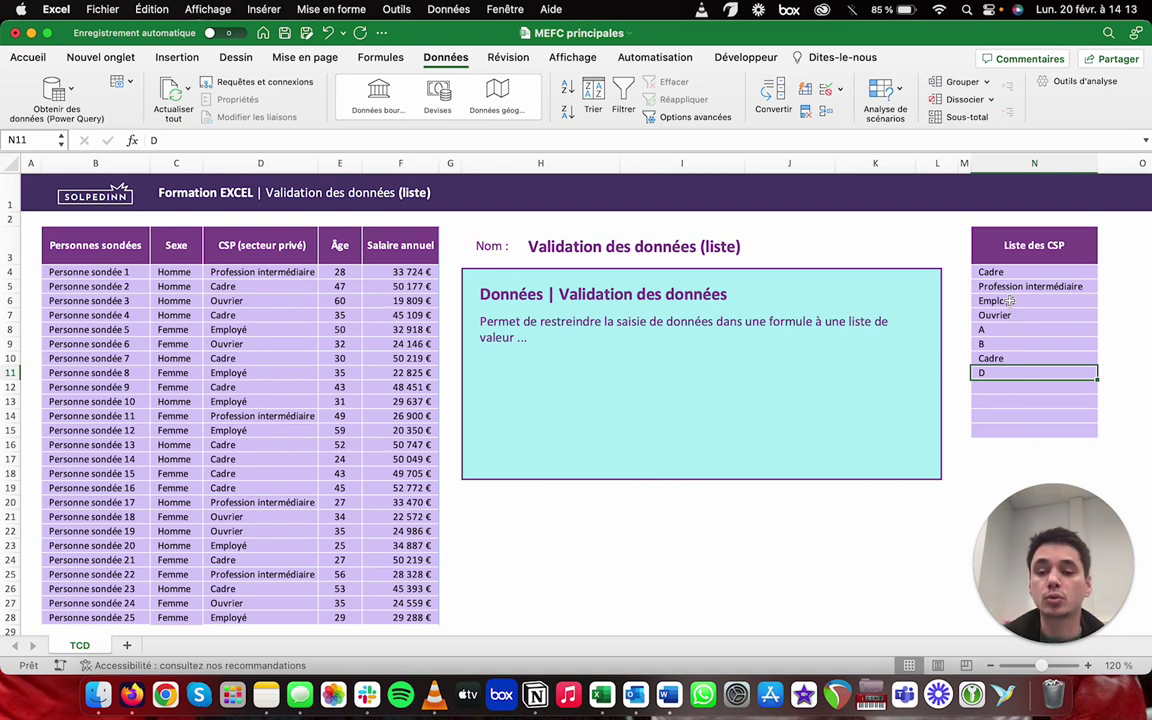